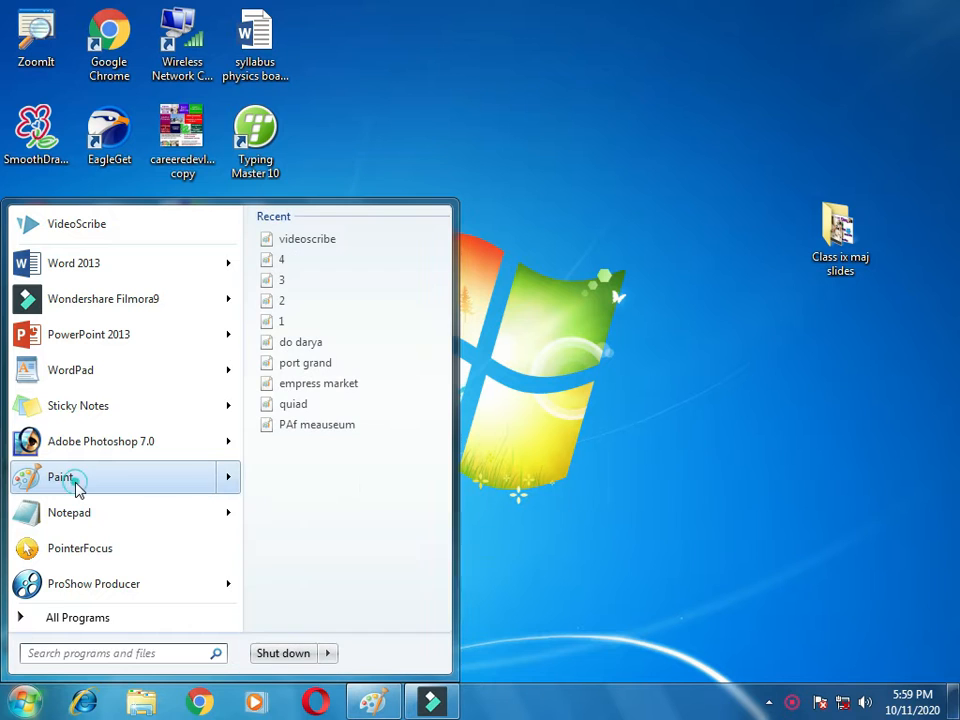
Step: Open Paint and enlarge the canvas to about 1018 × 614 px
left_click(62, 480)
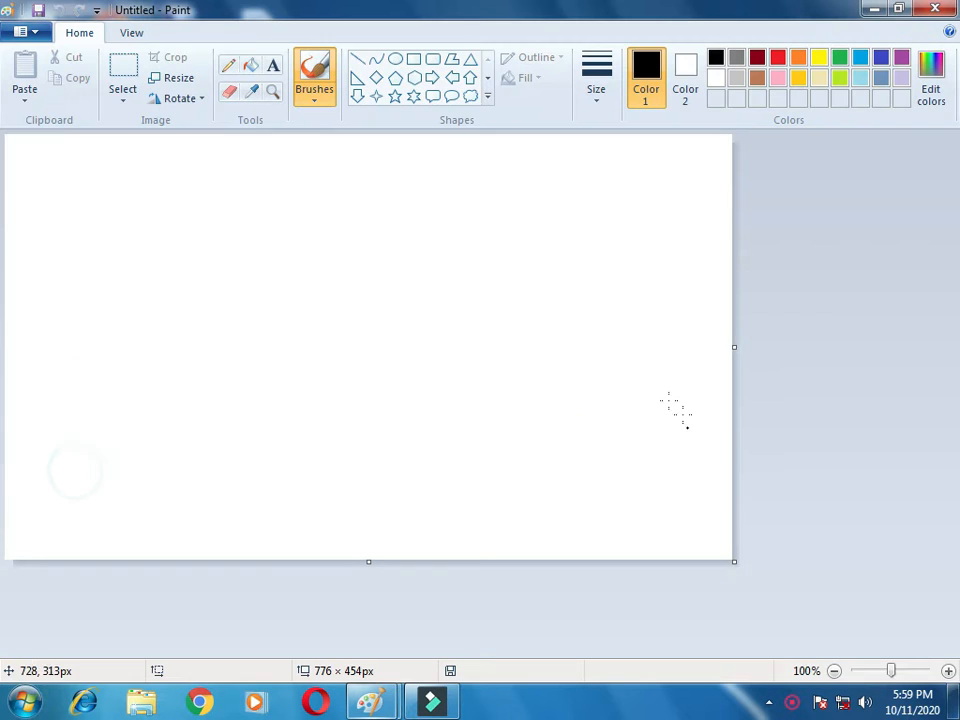
left_click_drag(733, 566, 958, 715)
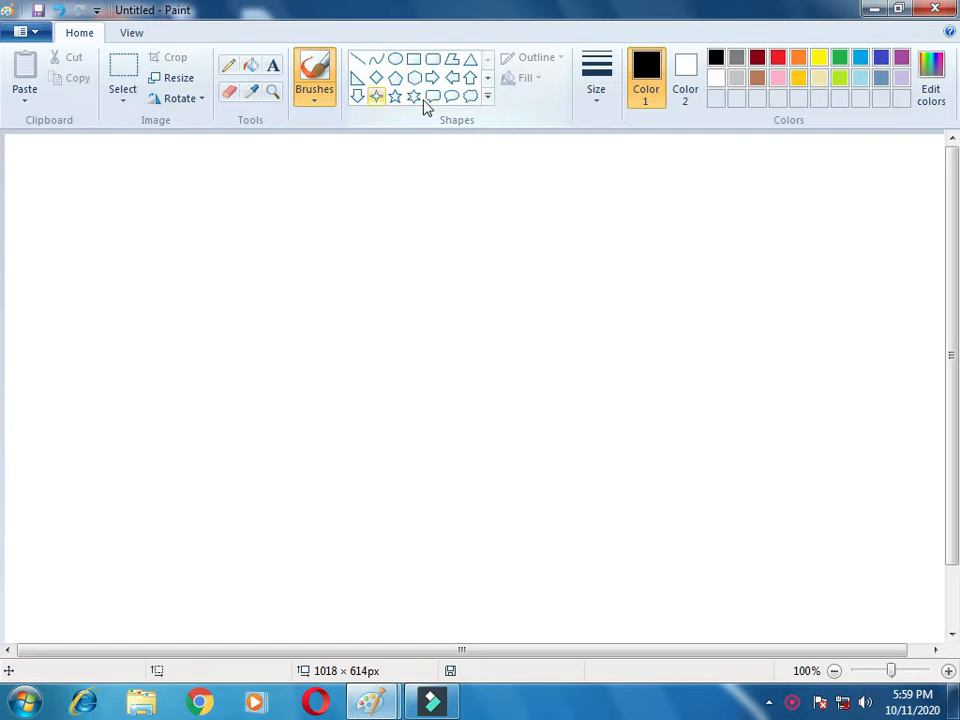
Step: Draw a horizontal line about 260 px long with the Line tool
left_click(357, 62)
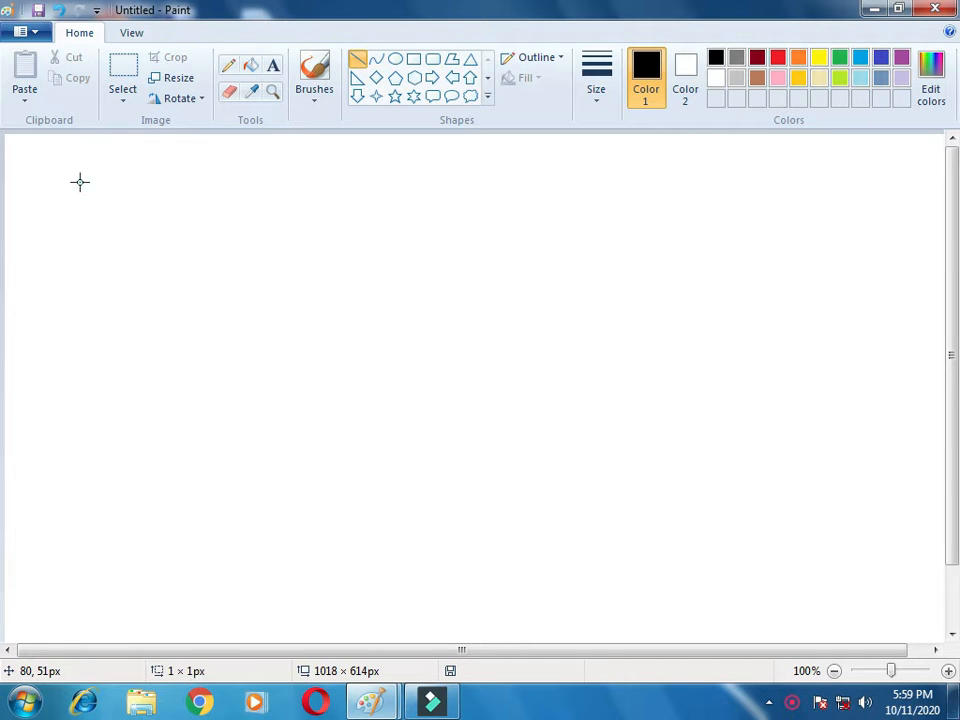
left_click_drag(80, 182, 325, 182)
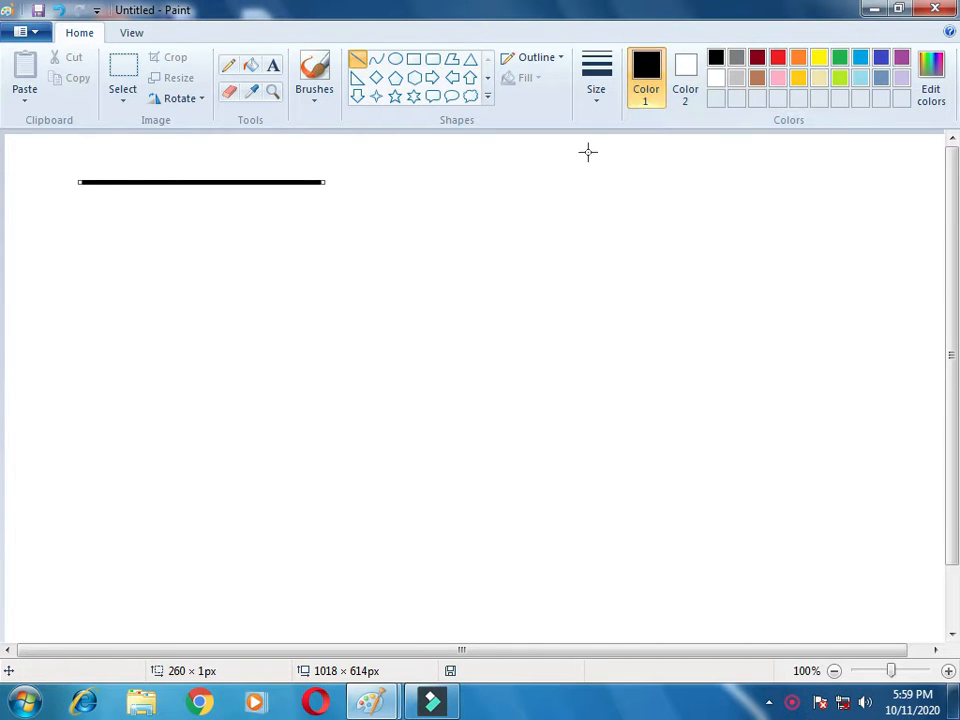
Step: Switch to a thinner line size and draw two more horizontal lines, about 300 px and 135 px long
left_click(597, 92)
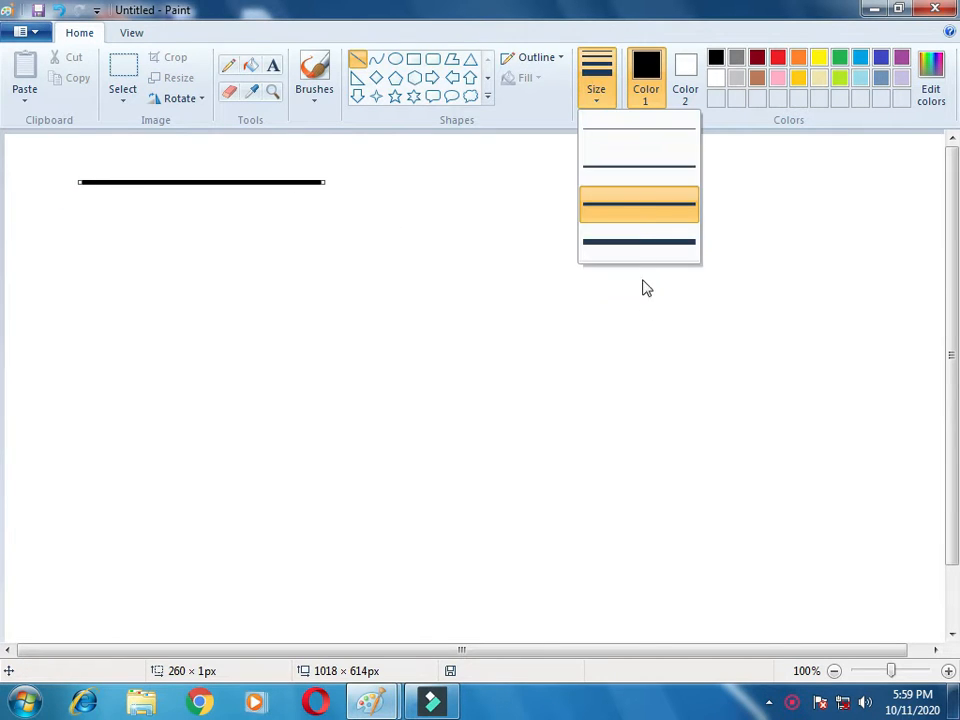
left_click(639, 172)
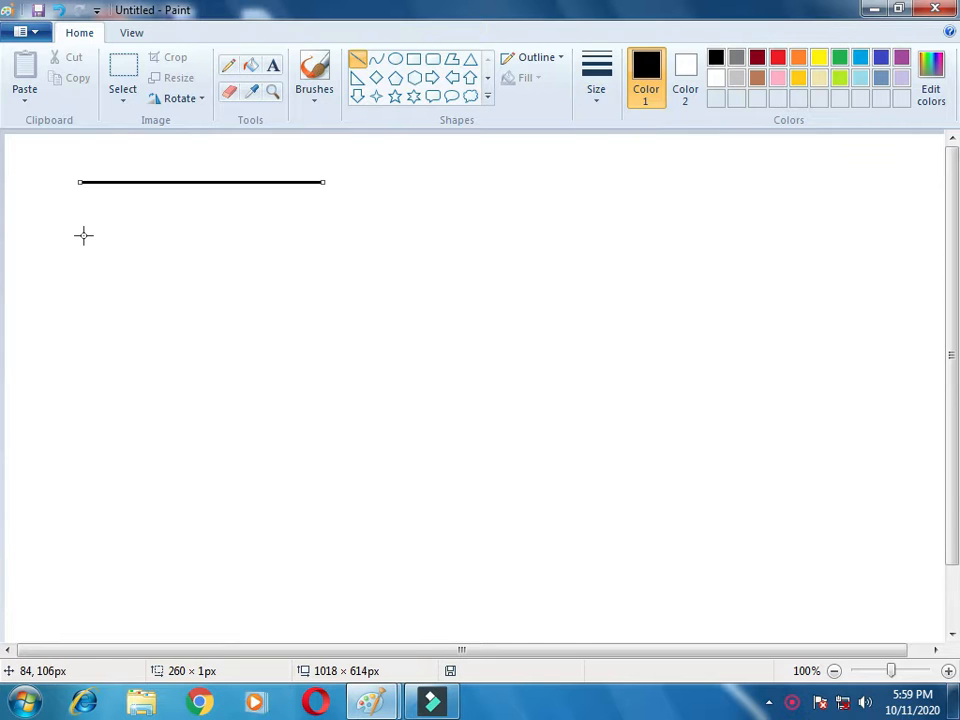
left_click_drag(84, 233, 366, 233)
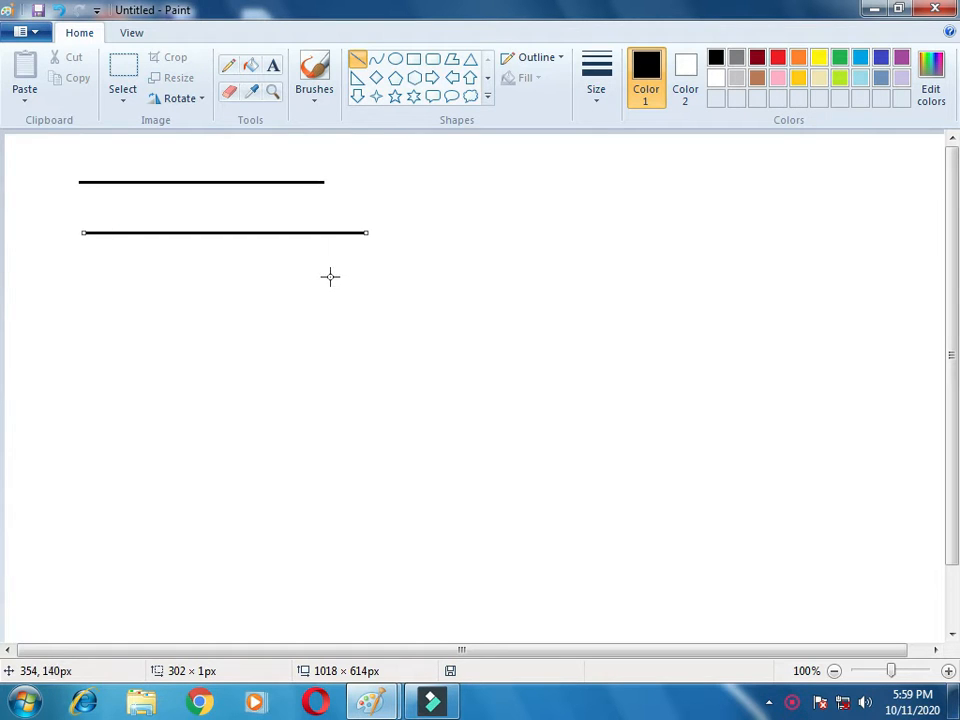
mouse_move(80, 301)
left_mouse_down()
mouse_move(139, 300)
mouse_move(193, 413)
mouse_move(204, 308)
left_mouse_up()
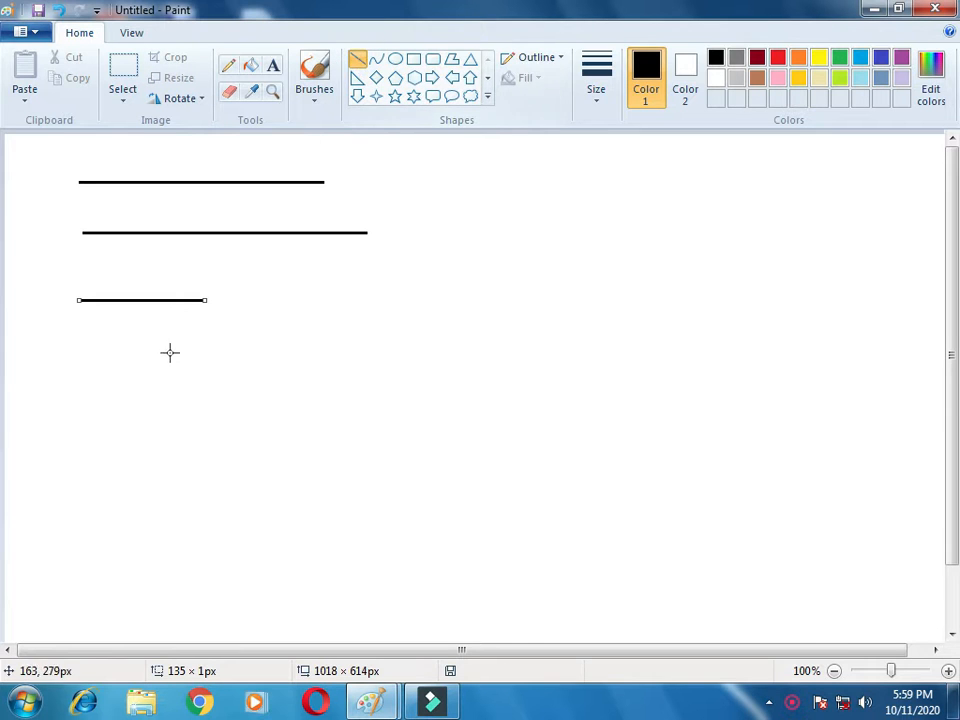
Step: Draw four slanted straight lines across the middle of the canvas
left_click_drag(201, 356, 274, 540)
left_click_drag(341, 311, 326, 458)
left_click_drag(418, 302, 397, 421)
left_click_drag(537, 260, 500, 371)
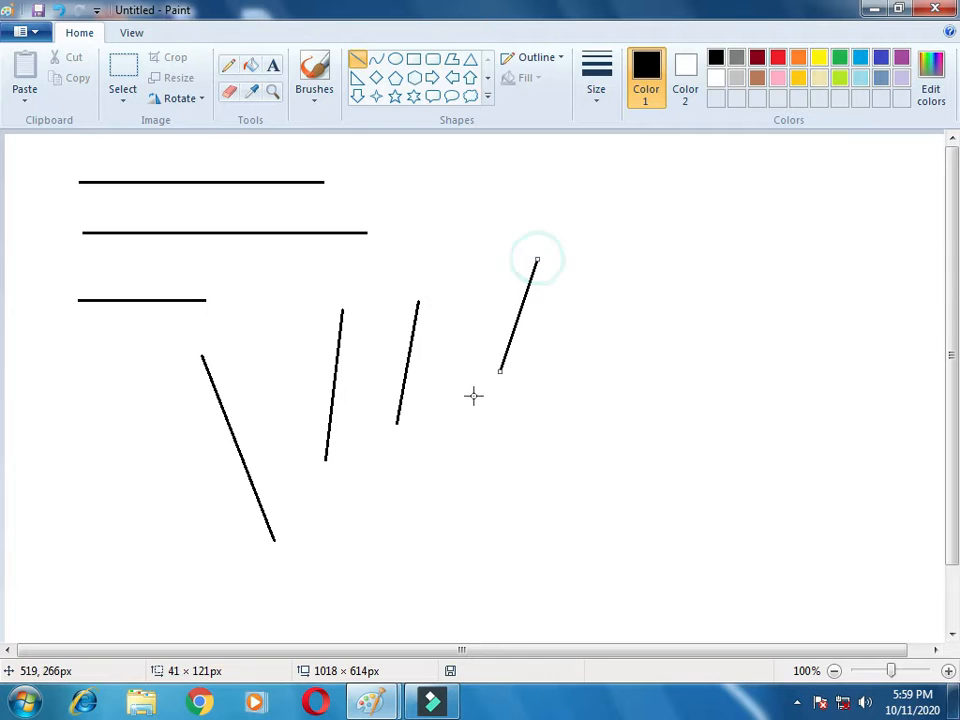
Step: Select the area containing all the lines and delete it
left_click(118, 74)
left_click_drag(35, 150, 613, 611)
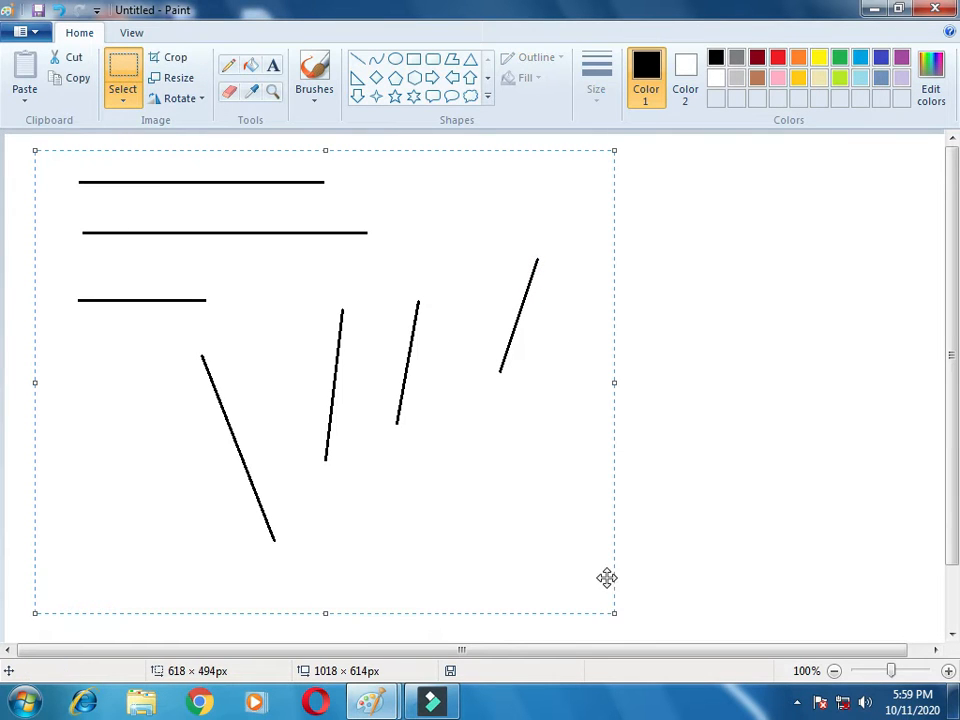
key("Delete")
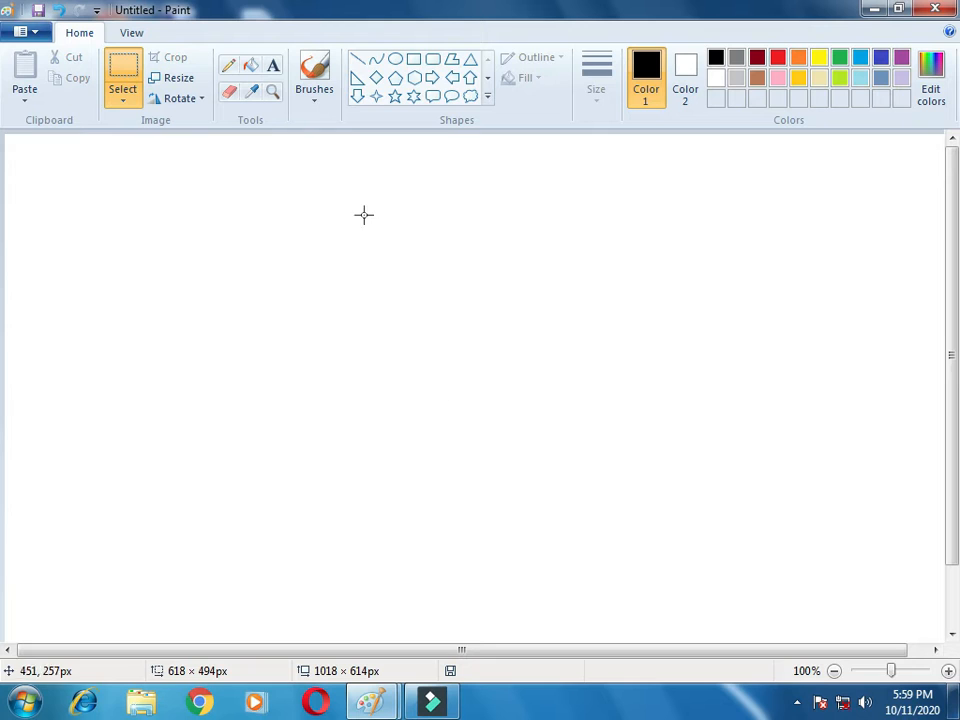
Step: Draw a bent curve with the Curve tool and color it red
left_click(376, 61)
left_click_drag(144, 206, 207, 310)
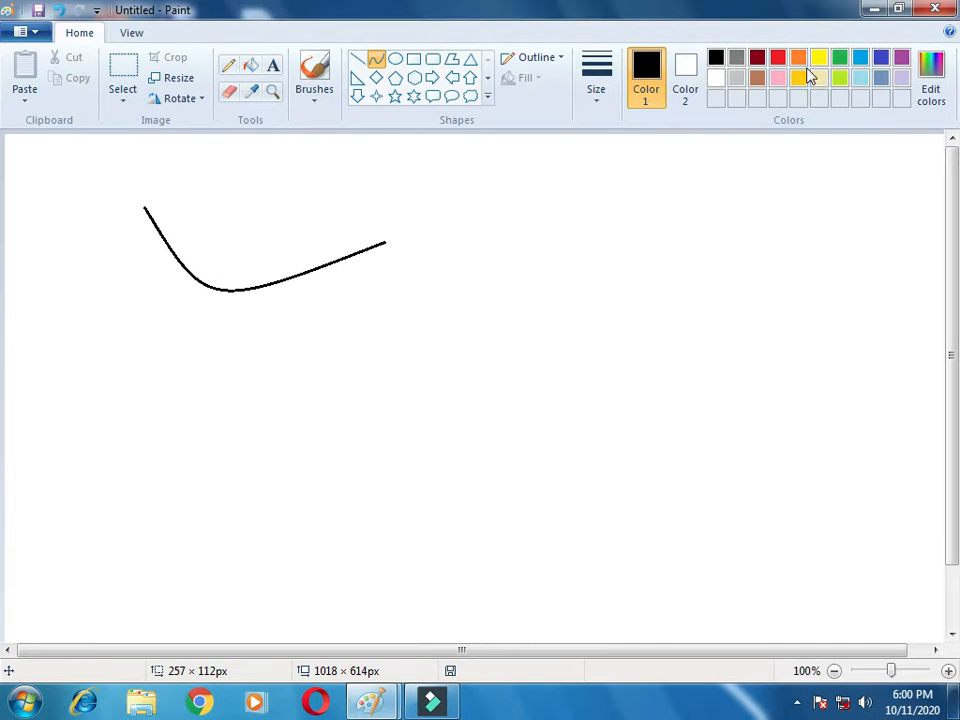
left_click(777, 54)
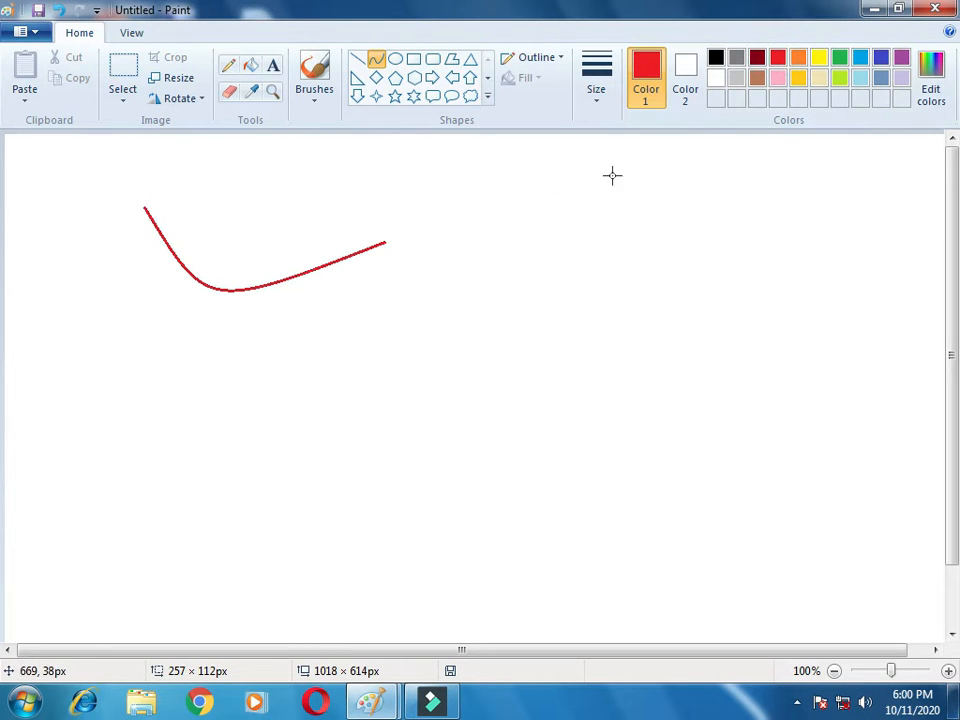
Step: Bend the red curve further and draw a second red curve below it
left_click_drag(489, 332, 572, 362)
left_click(560, 178)
mouse_move(152, 354)
left_mouse_down()
mouse_move(321, 526)
mouse_move(170, 511)
mouse_move(115, 312)
mouse_move(50, 336)
mouse_move(39, 310)
mouse_move(10, 348)
left_mouse_up()
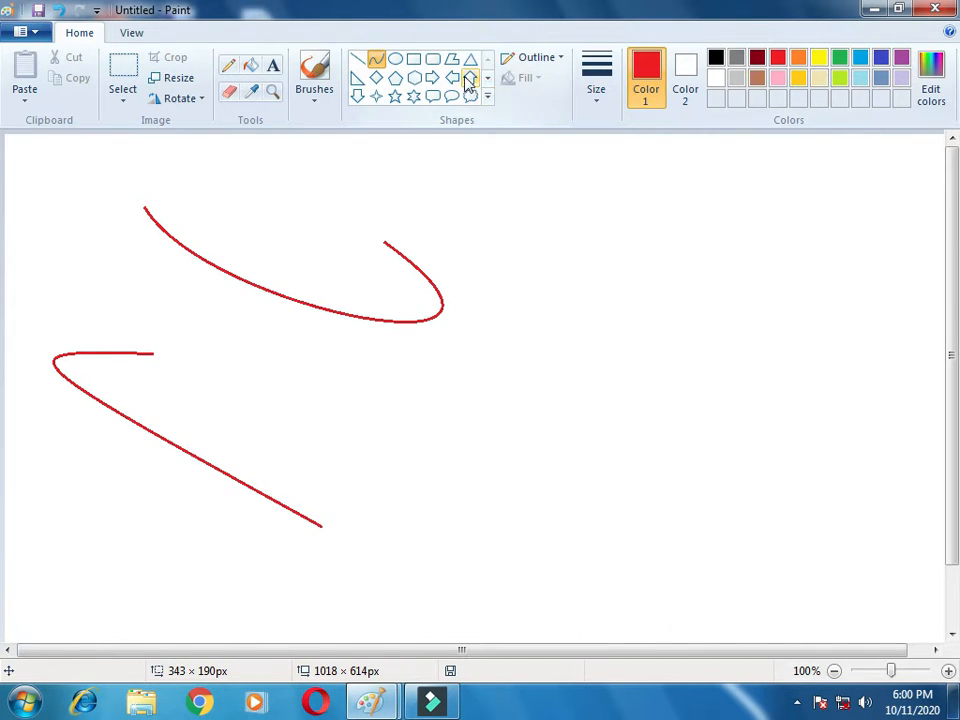
Step: Draw a circle about 200 px wide with the Oval tool and fill it with gold
left_click(395, 60)
left_click_drag(536, 191, 736, 381)
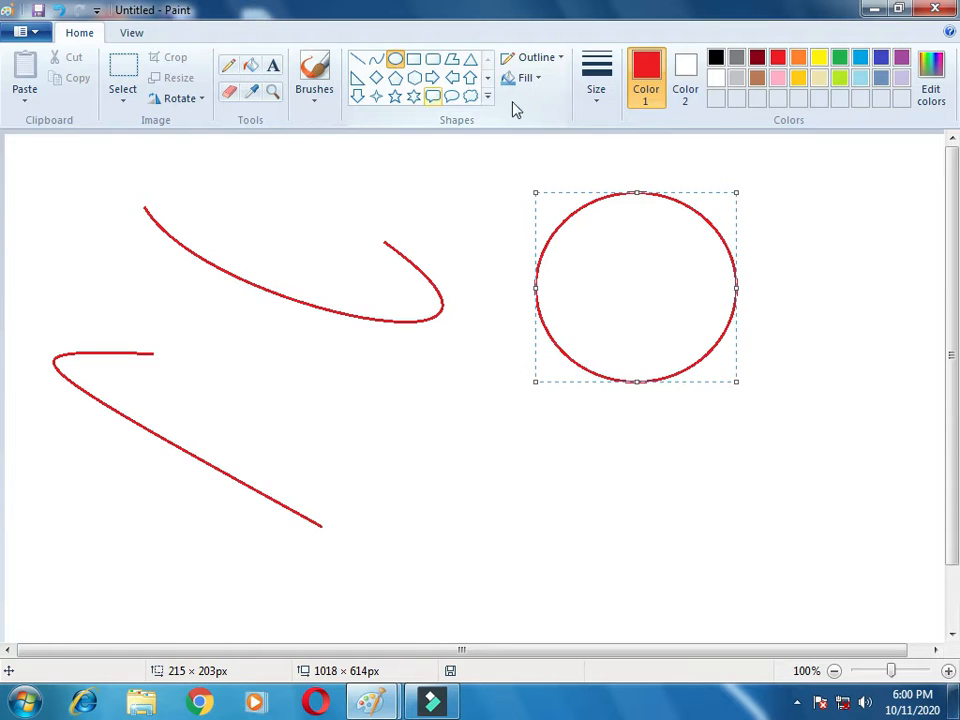
left_click(800, 78)
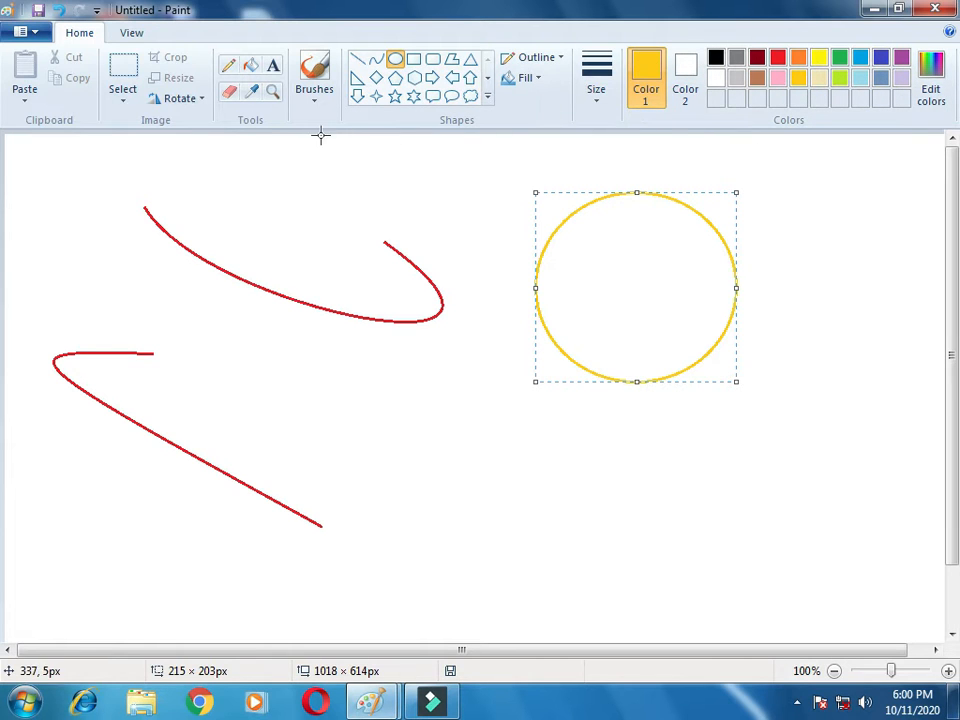
left_click(250, 68)
left_click(629, 261)
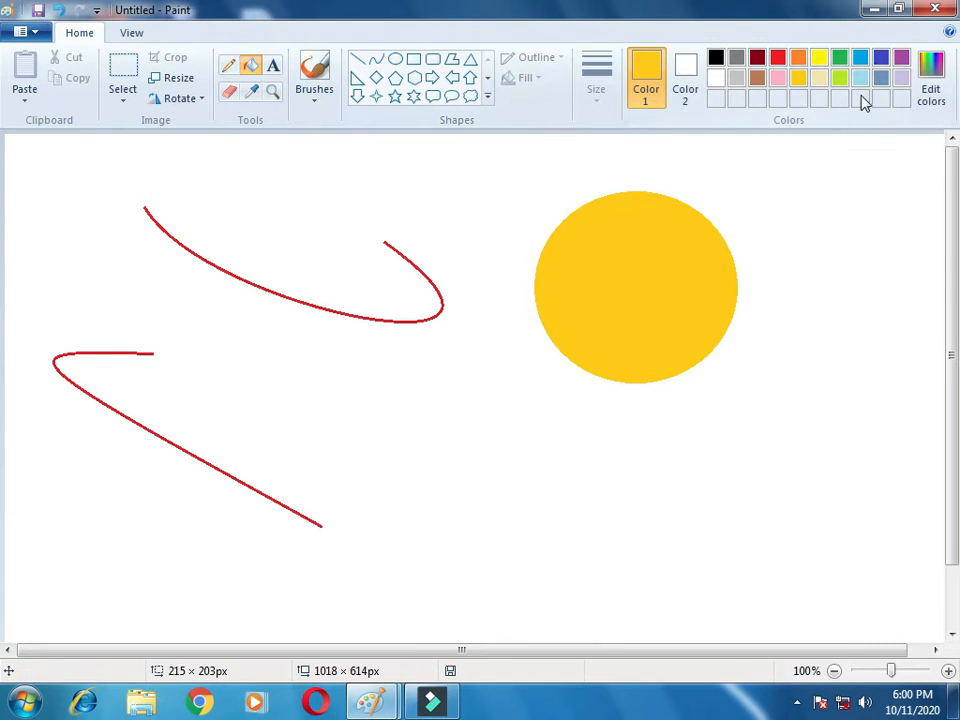
Step: Draw a parallelogram about 255 × 211 px below the curves and fill it with pink
left_click(453, 64)
mouse_move(446, 400)
left_mouse_down()
mouse_move(484, 568)
mouse_move(516, 623)
mouse_move(542, 585)
mouse_move(396, 596)
mouse_move(397, 495)
mouse_move(377, 446)
mouse_move(336, 433)
mouse_move(315, 407)
mouse_move(305, 411)
mouse_move(418, 416)
mouse_move(448, 400)
left_mouse_up()
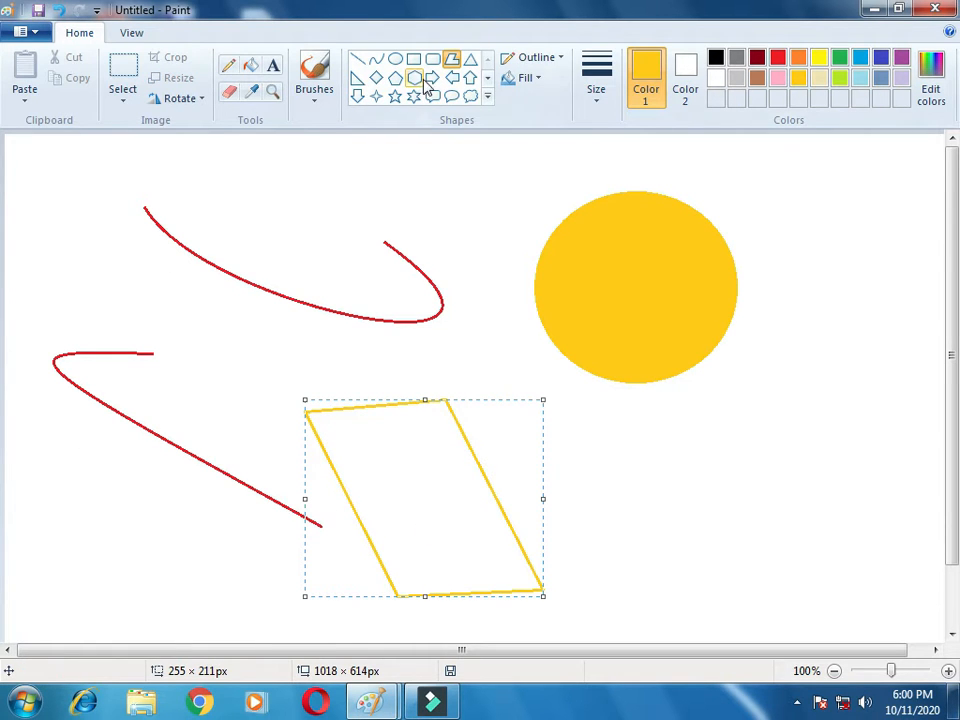
left_click(251, 66)
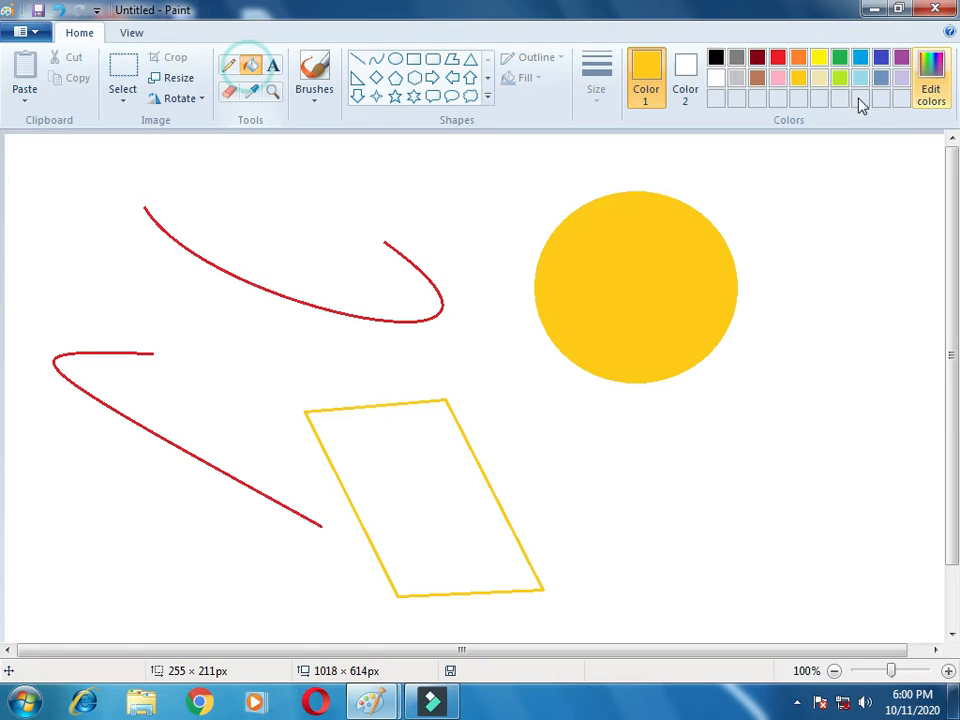
left_click(777, 79)
left_click(436, 500)
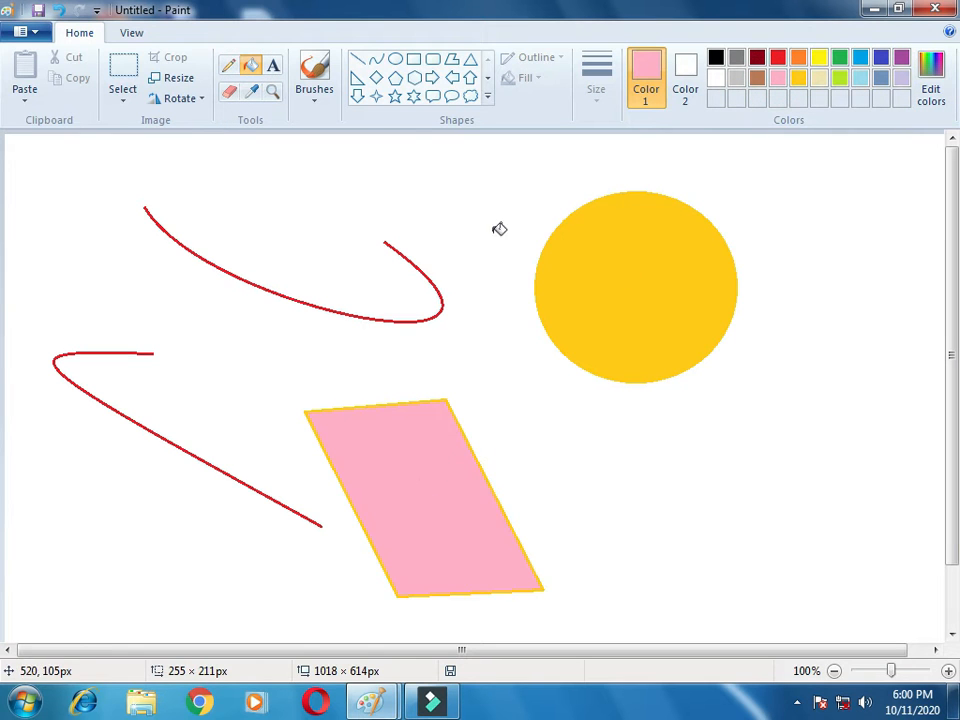
Step: Draw a triangle about 147 × 228 px under the circle and fill it with light blue
left_click(470, 59)
left_click_drag(715, 378, 576, 590)
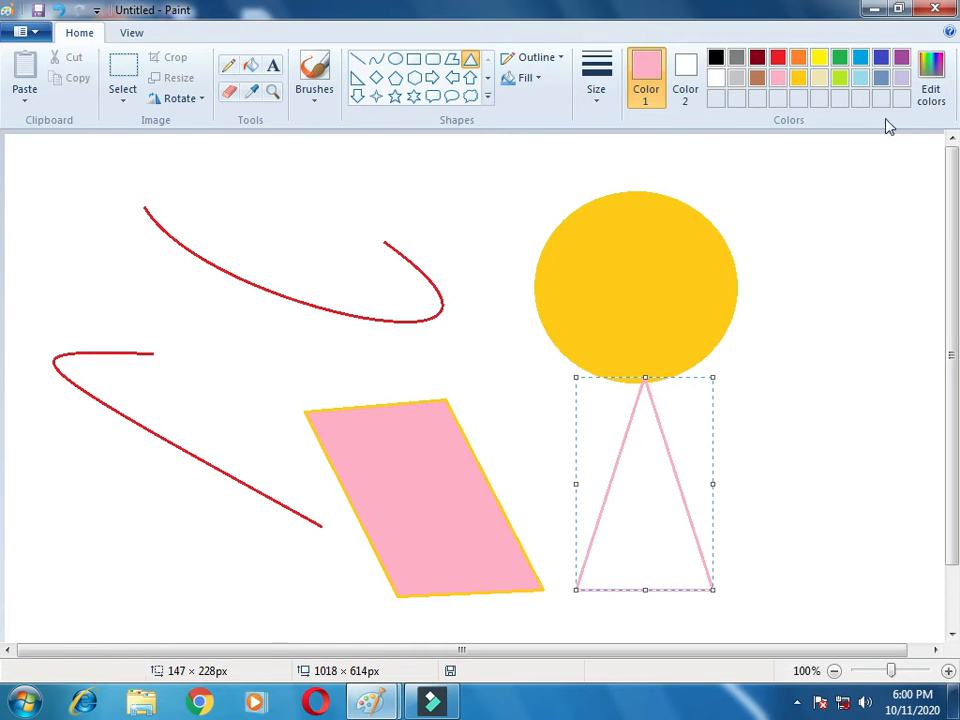
left_click(863, 82)
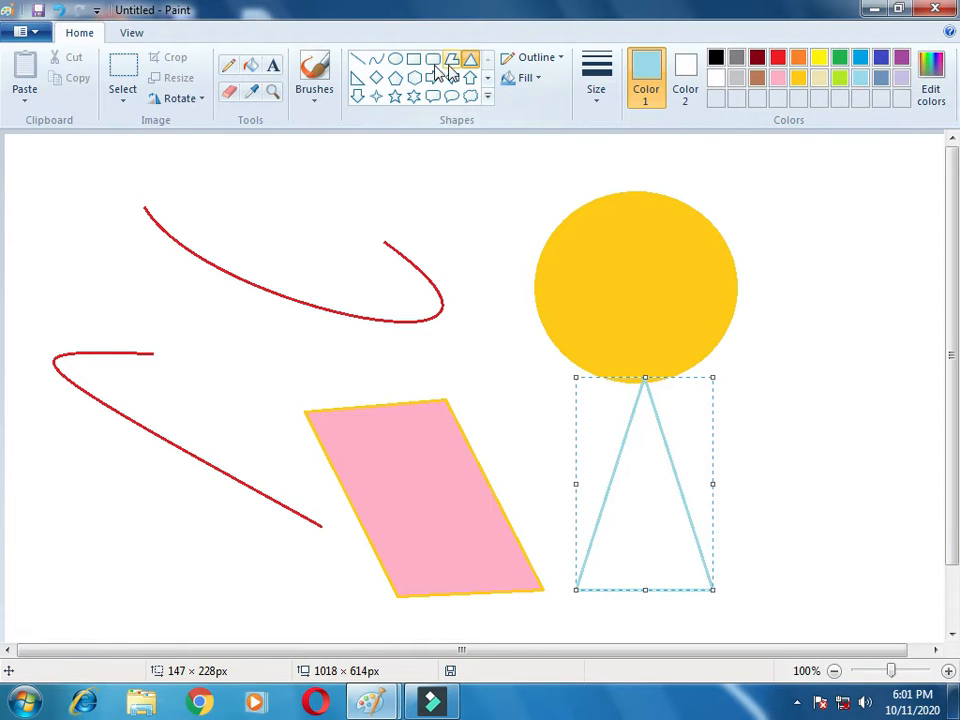
left_click(252, 66)
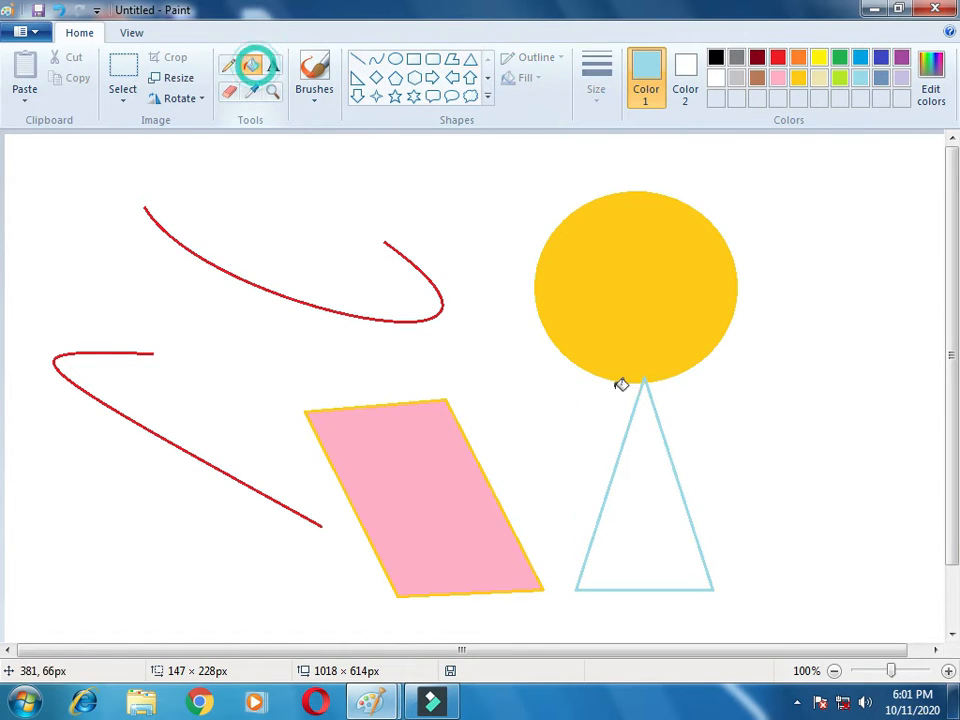
left_click(658, 470)
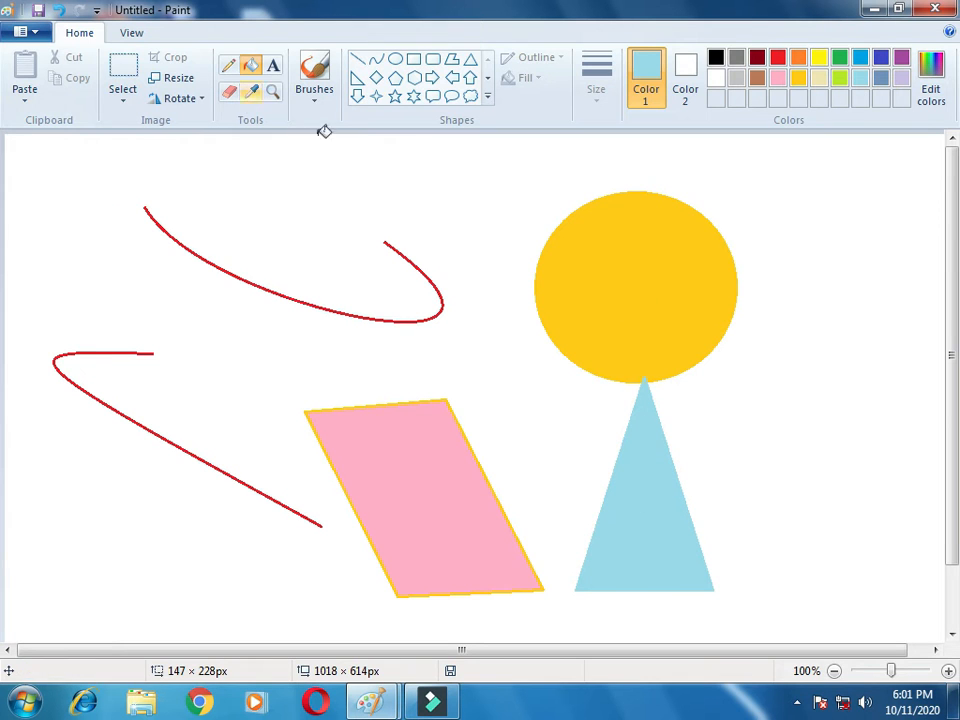
Step: Select everything on the canvas and delete it
left_click(124, 70)
left_click_drag(16, 158, 765, 624)
left_click(765, 624)
key("ctrl+a")
key("Delete")
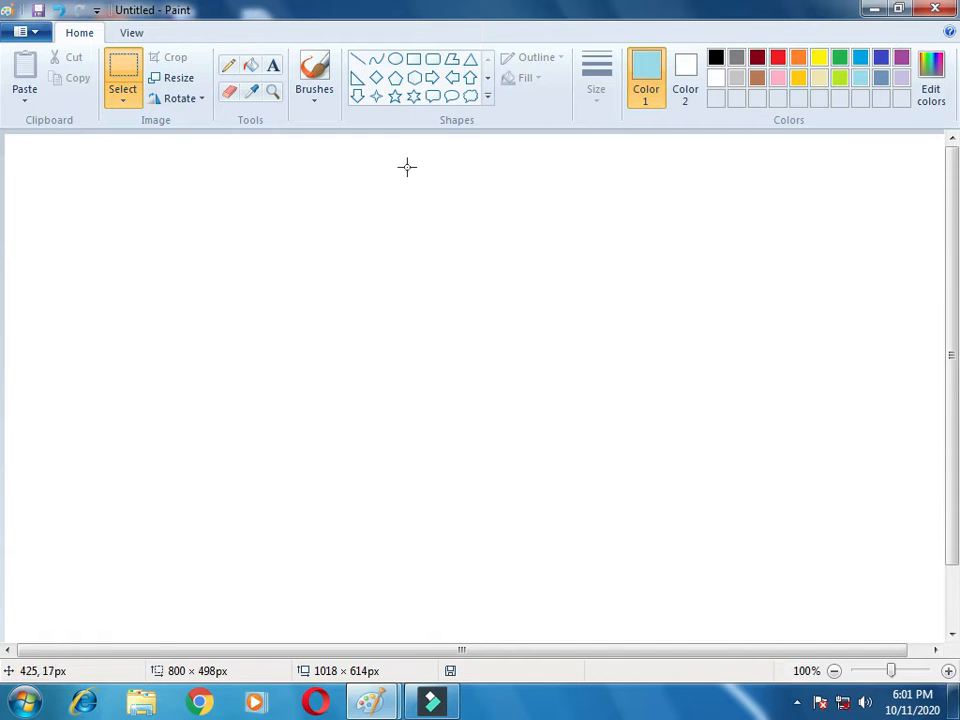
Step: Draw a right triangle about 174 × 234 px with a cream outline
left_click(357, 79)
left_click_drag(213, 228, 375, 447)
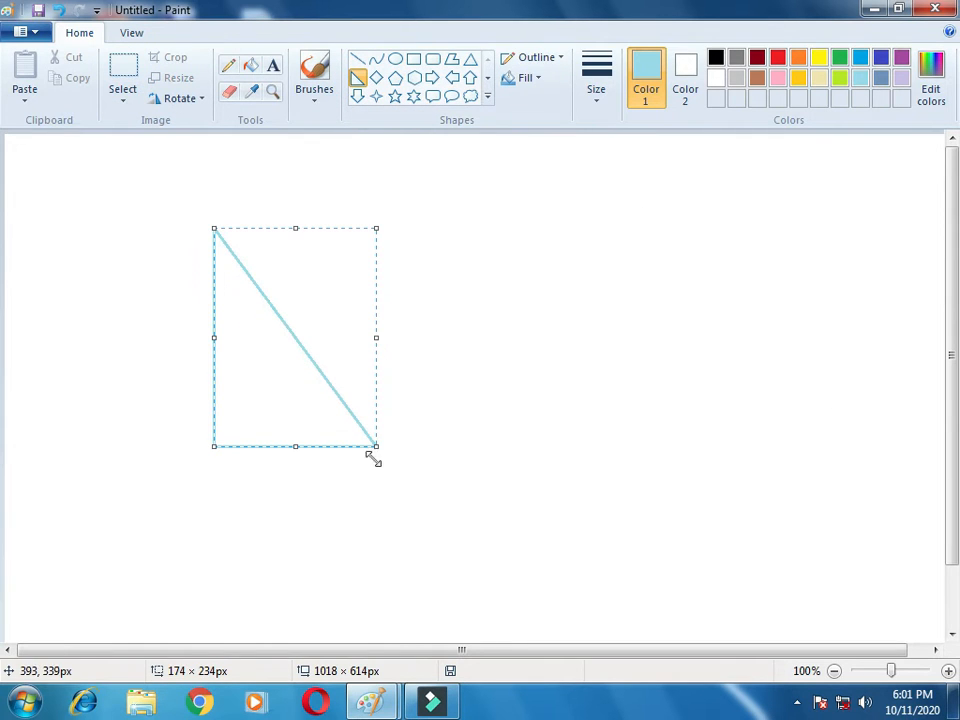
left_click(817, 81)
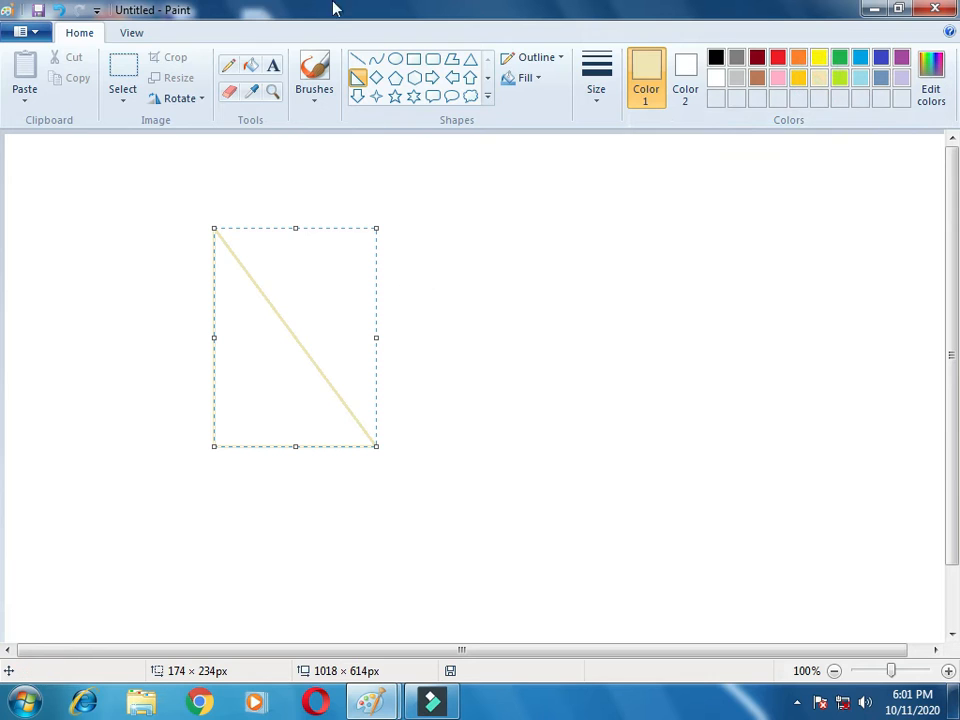
Step: Fill the right triangle with brown using the Fill tool
left_click(251, 66)
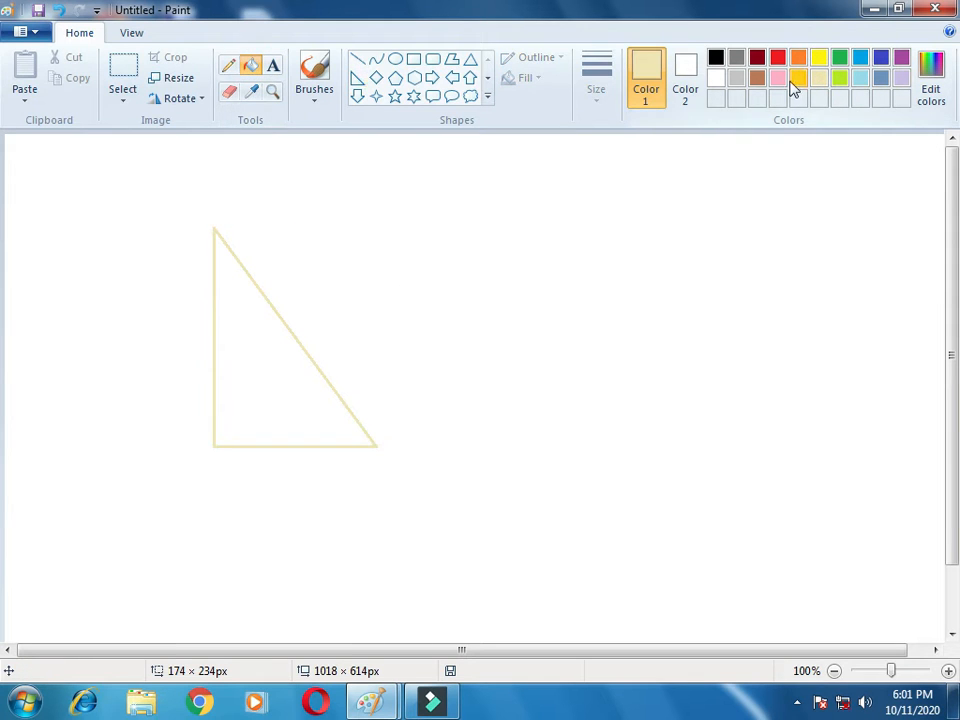
left_click(757, 78)
left_click(255, 386)
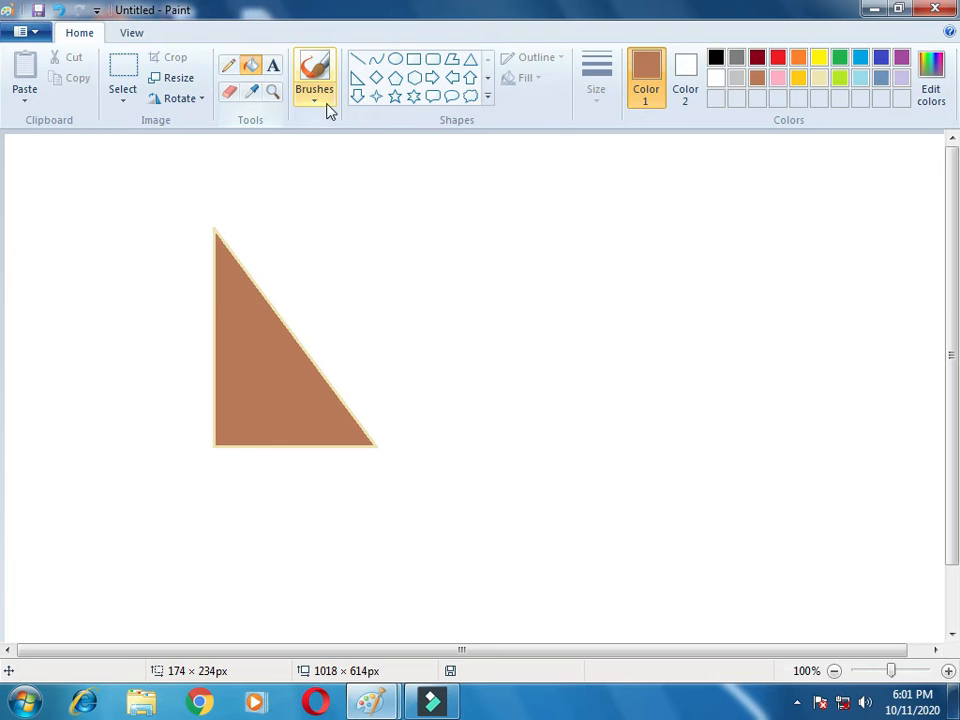
Step: Draw a diamond about 269 × 269 px beside the triangle and set its outline to light blue
left_click(377, 80)
left_click_drag(463, 209, 716, 460)
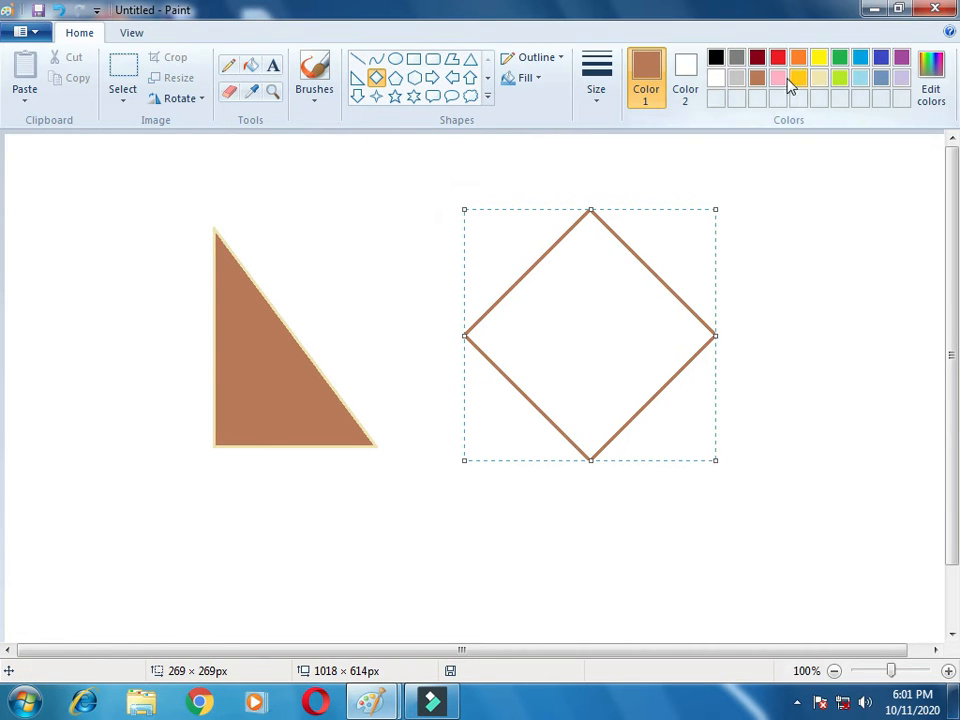
left_click(512, 79)
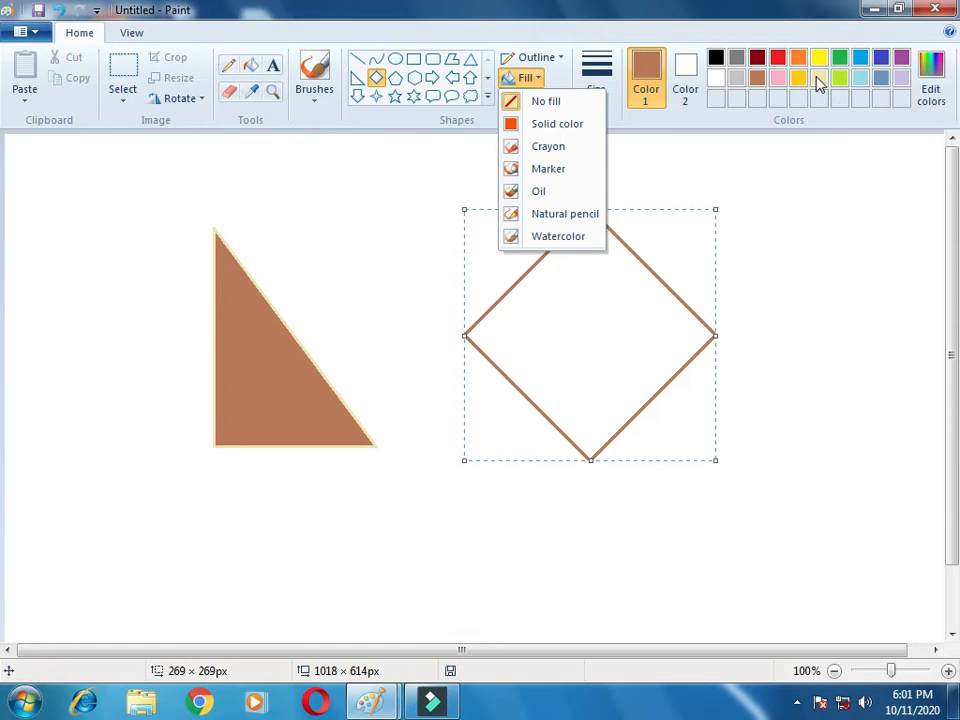
left_click(593, 308)
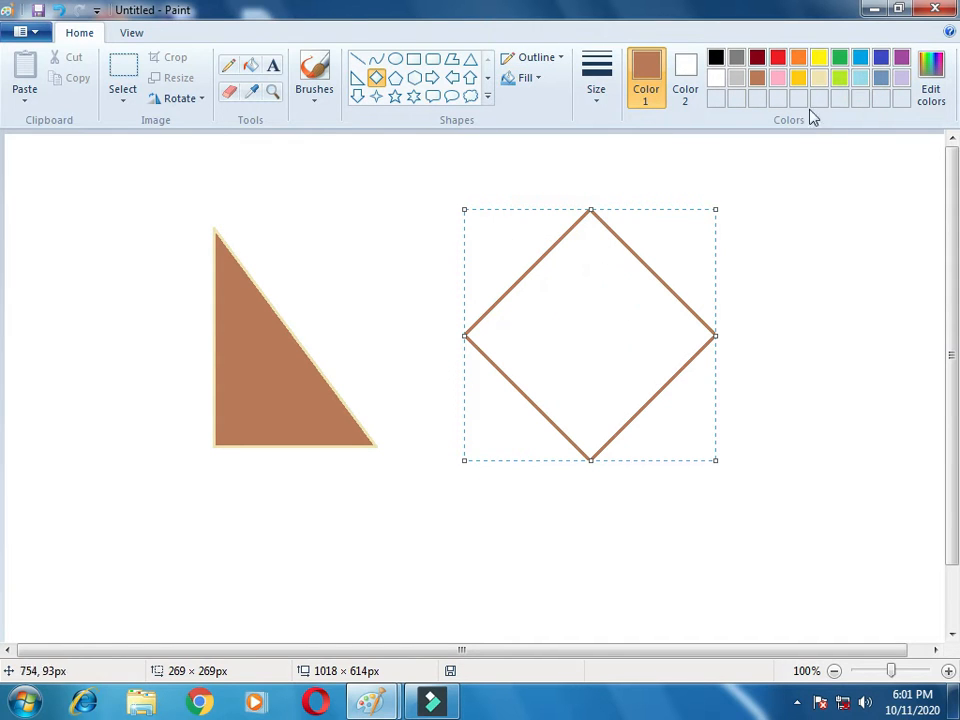
left_click(860, 79)
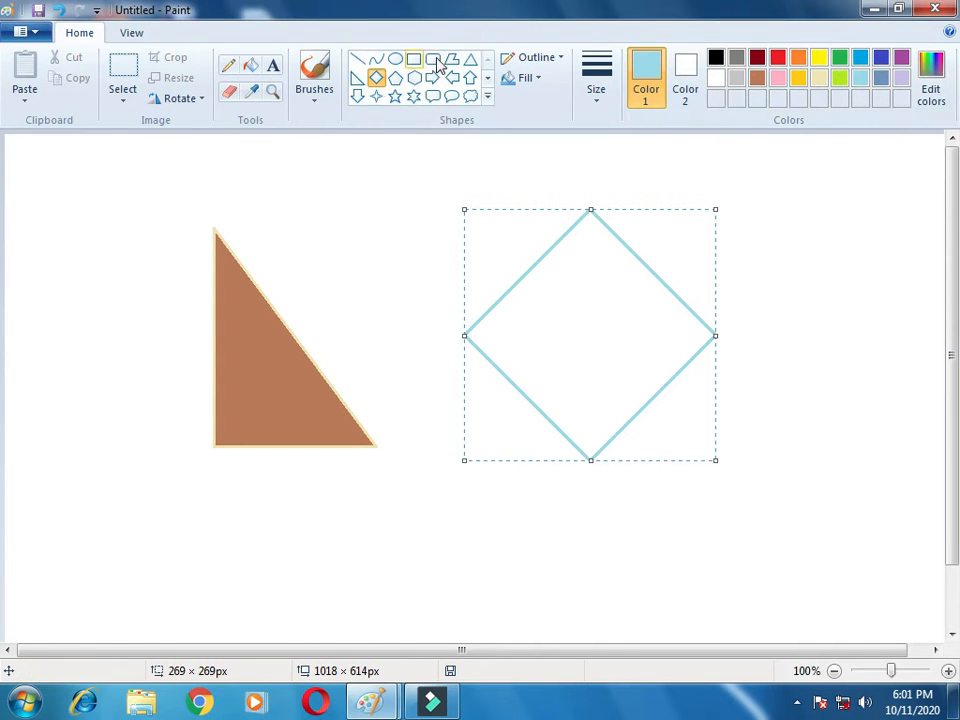
left_click(516, 78)
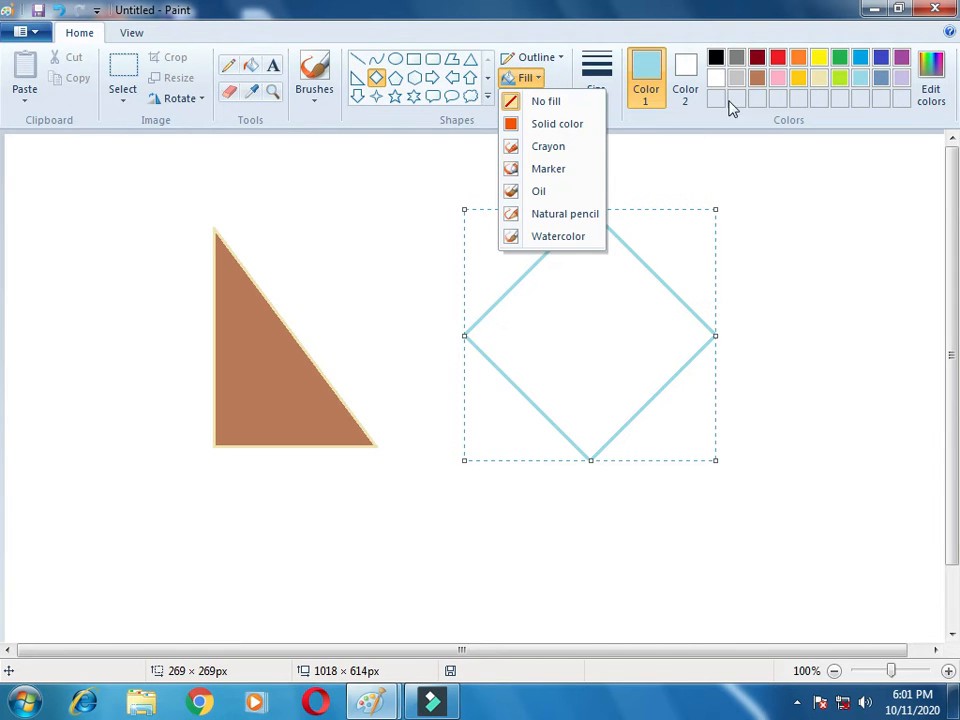
left_click(759, 82)
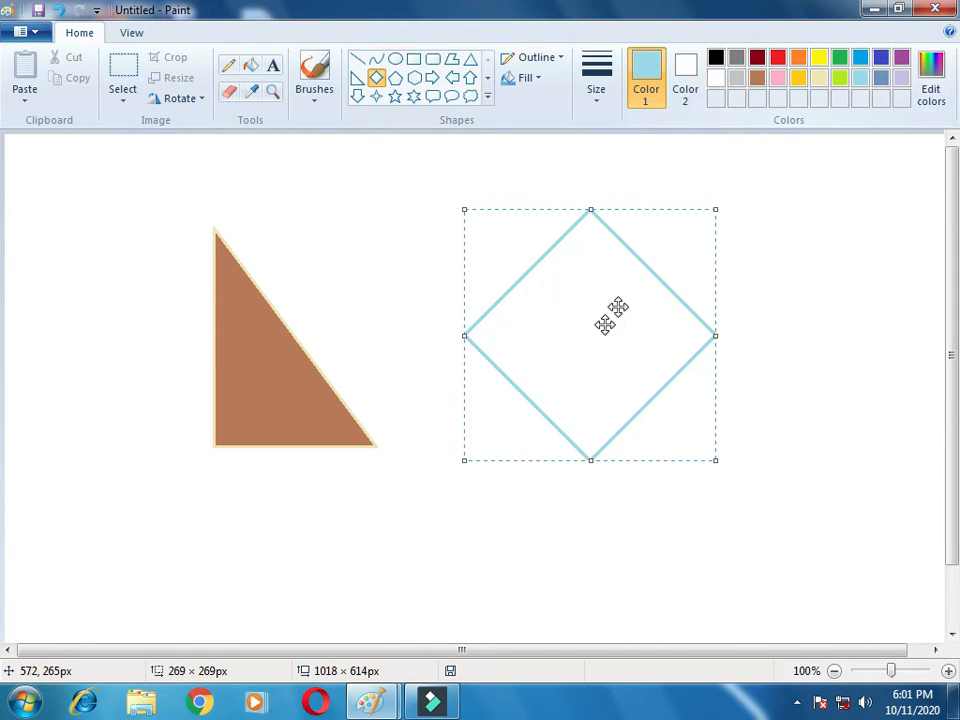
Step: Fill the diamond with gold using the Fill tool
left_click(250, 65)
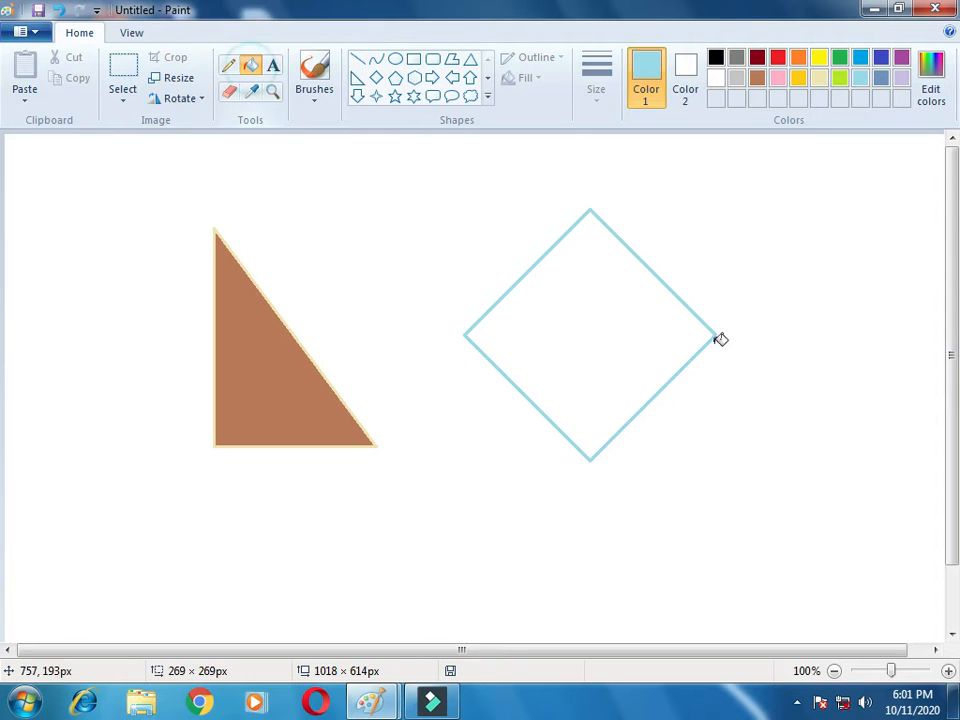
left_click(610, 320)
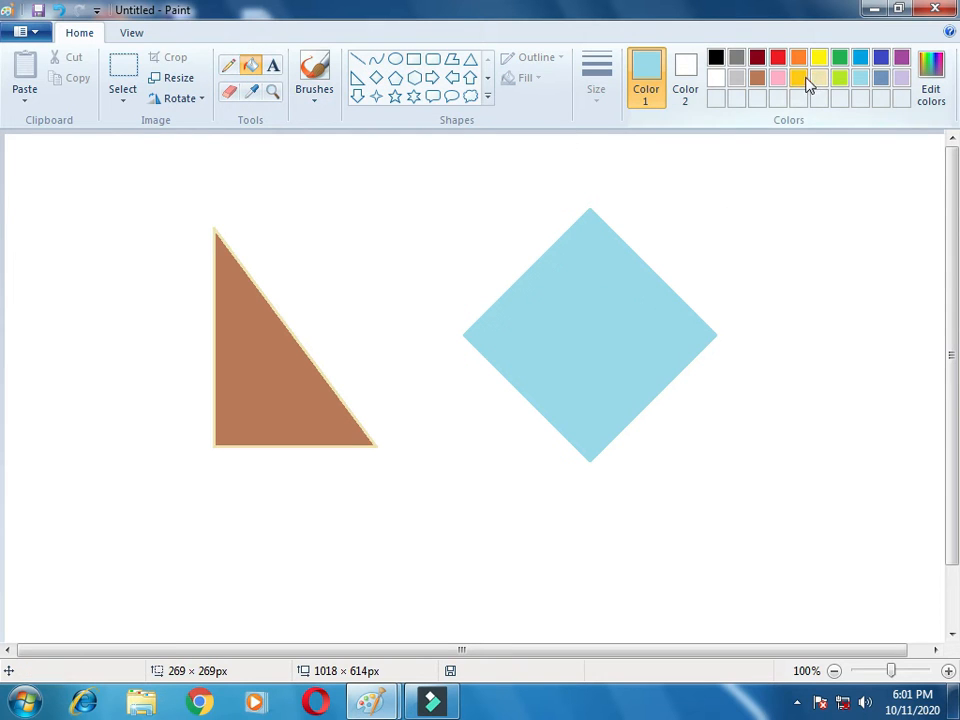
left_click(553, 338)
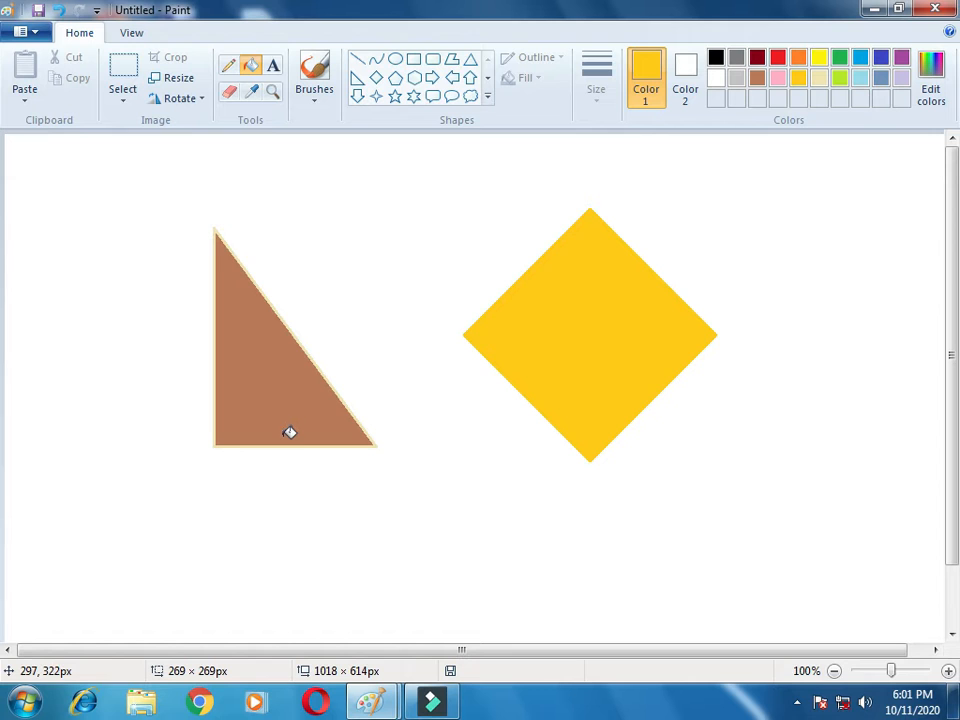
Step: Draw a right-pointing arrow about 466 × 126 px below the shapes with a purple outline and fill it purple
left_click(430, 79)
left_click_drag(225, 497, 662, 614)
left_click(901, 57)
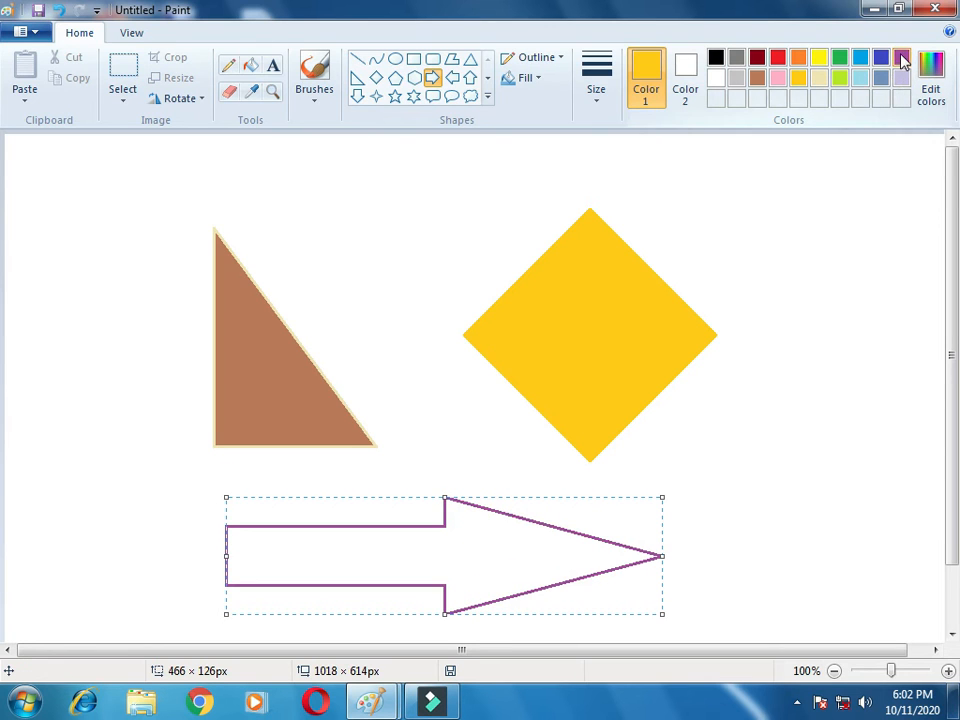
left_click(252, 67)
left_click(482, 570)
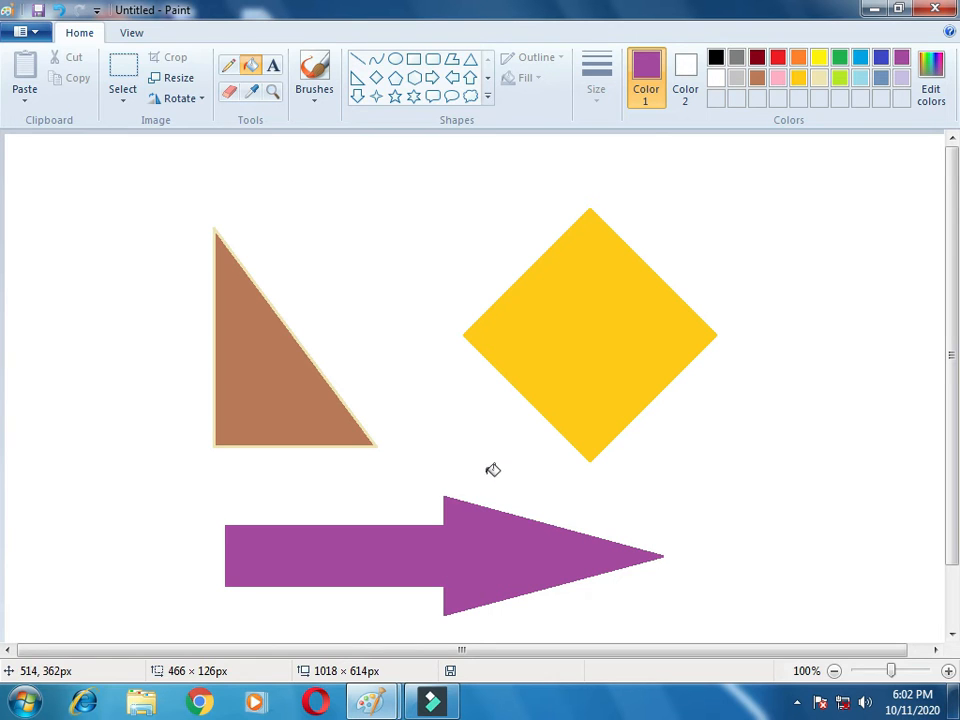
Step: Draw a left-pointing arrow about 276 × 102 px above the shapes and fill it with light blue
left_click(454, 78)
left_click_drag(319, 148, 579, 243)
left_click(860, 78)
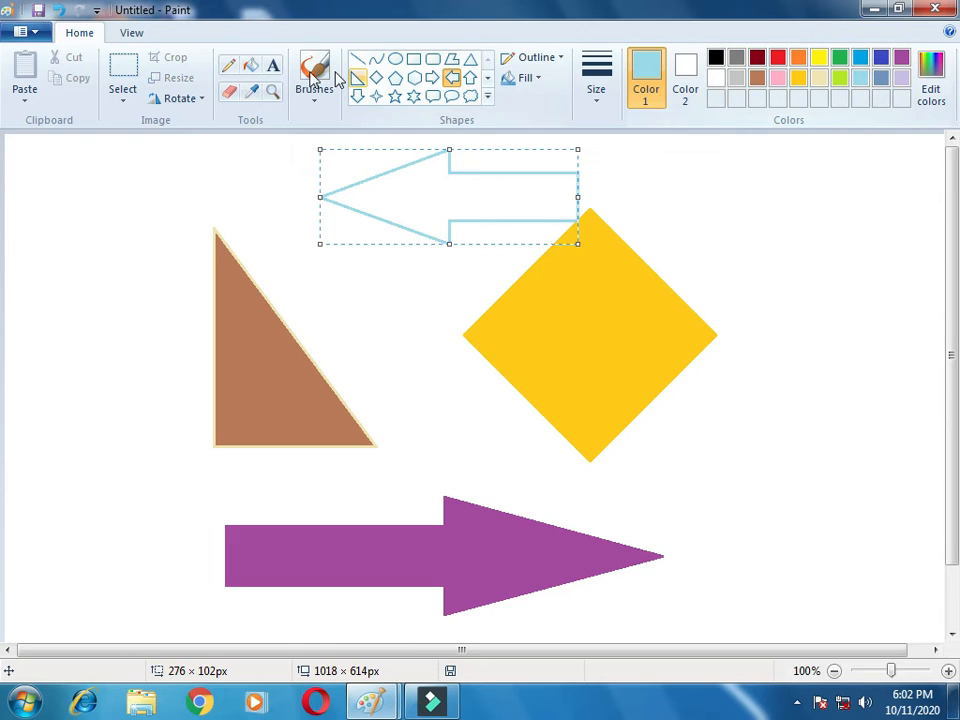
left_click(250, 65)
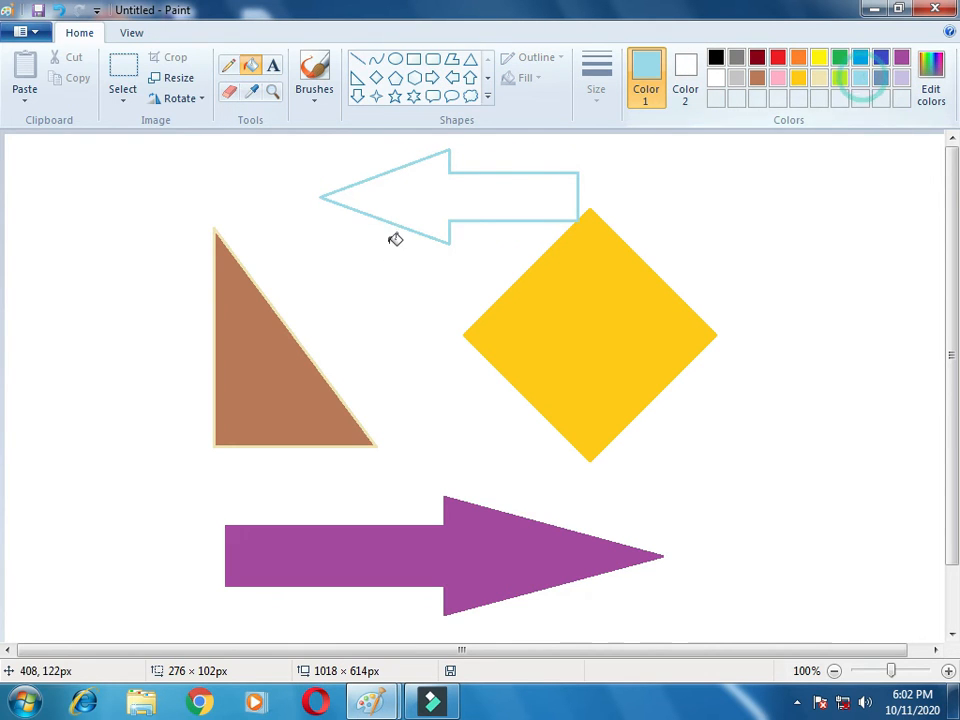
left_click(435, 189)
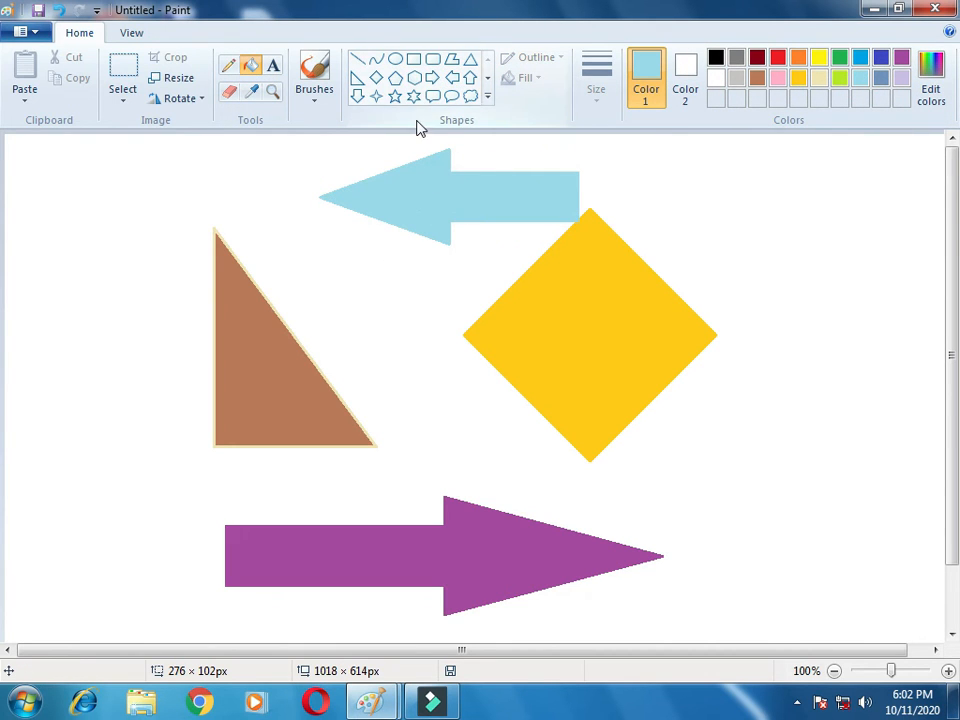
Step: Draw a four-point star about 150 × 298 px at the right of the canvas and set its outline to gold
left_click(379, 97)
left_click_drag(791, 193, 930, 472)
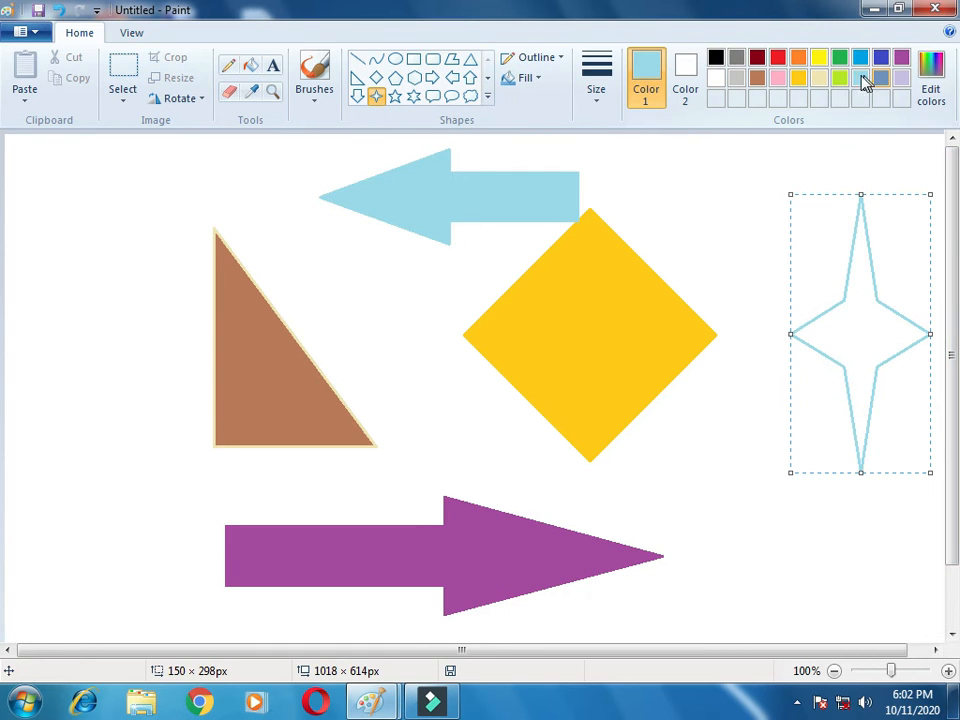
left_click(520, 78)
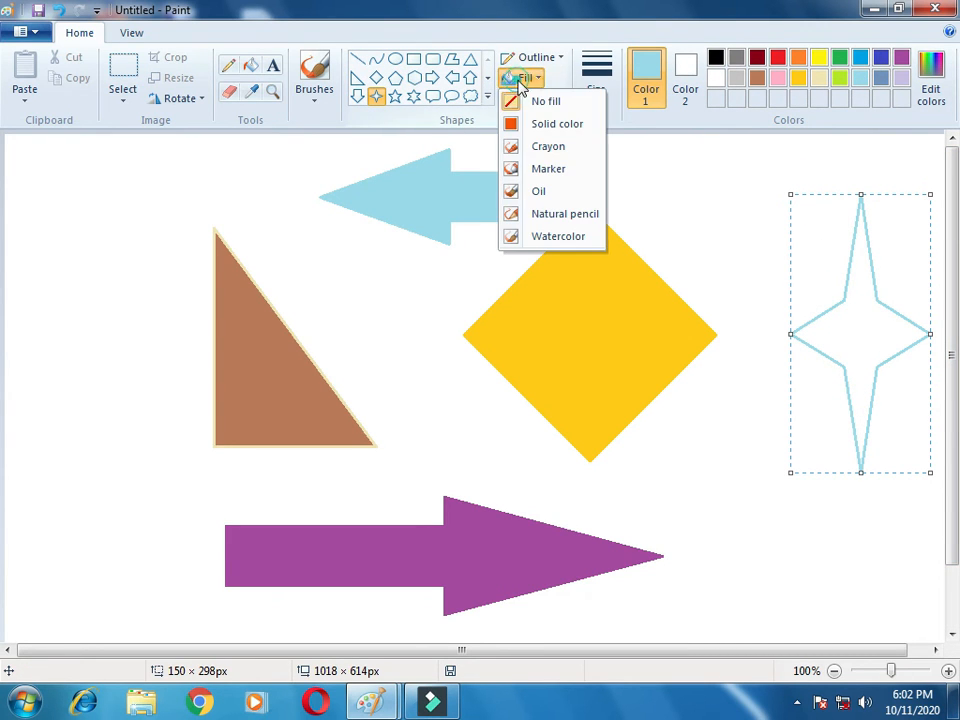
left_click(797, 82)
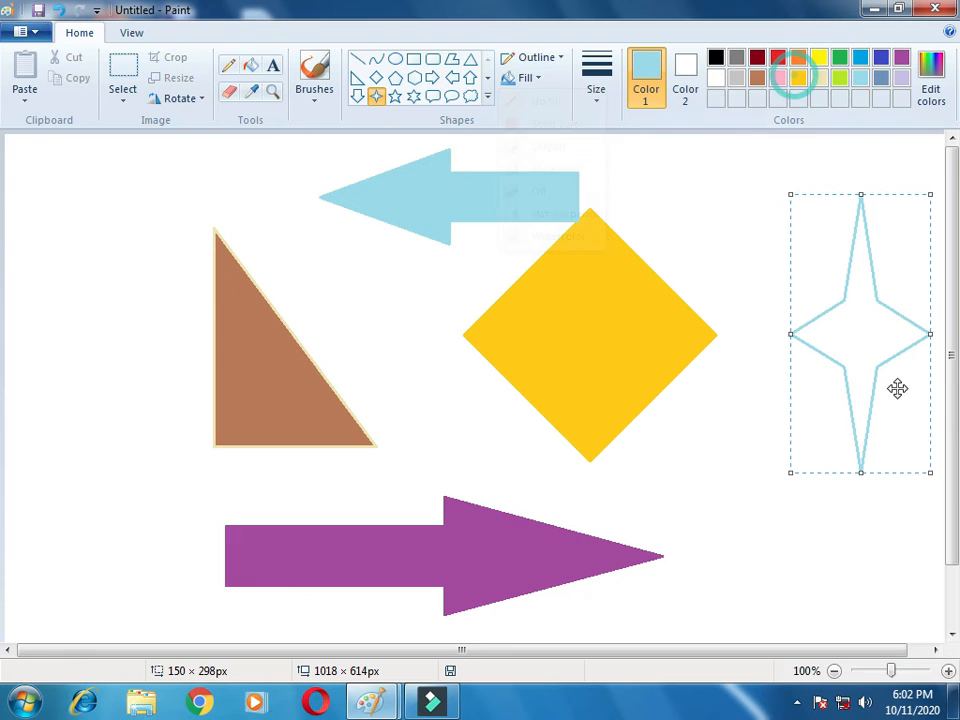
left_click(797, 79)
left_click(859, 315)
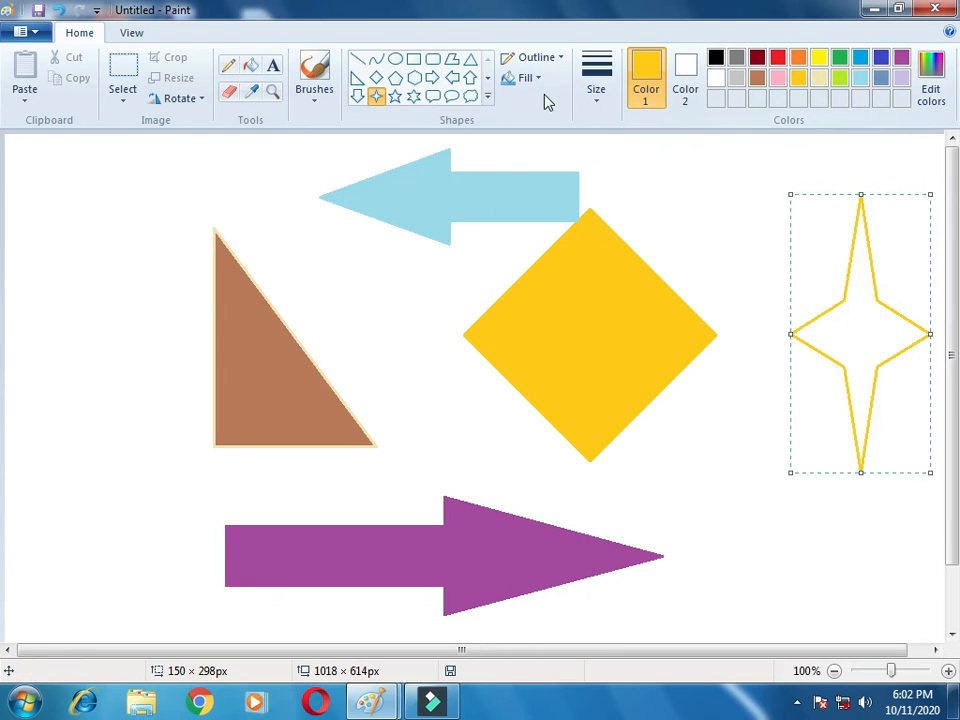
Step: Set the star's shape fill option to Solid color
left_click(518, 78)
left_click(876, 323)
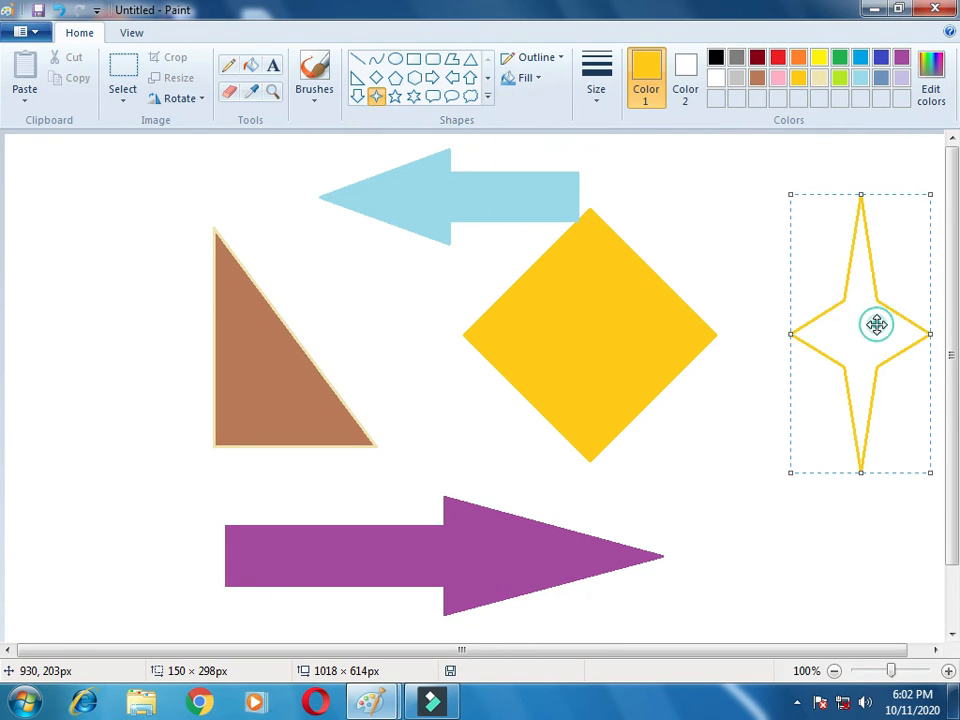
left_click(507, 80)
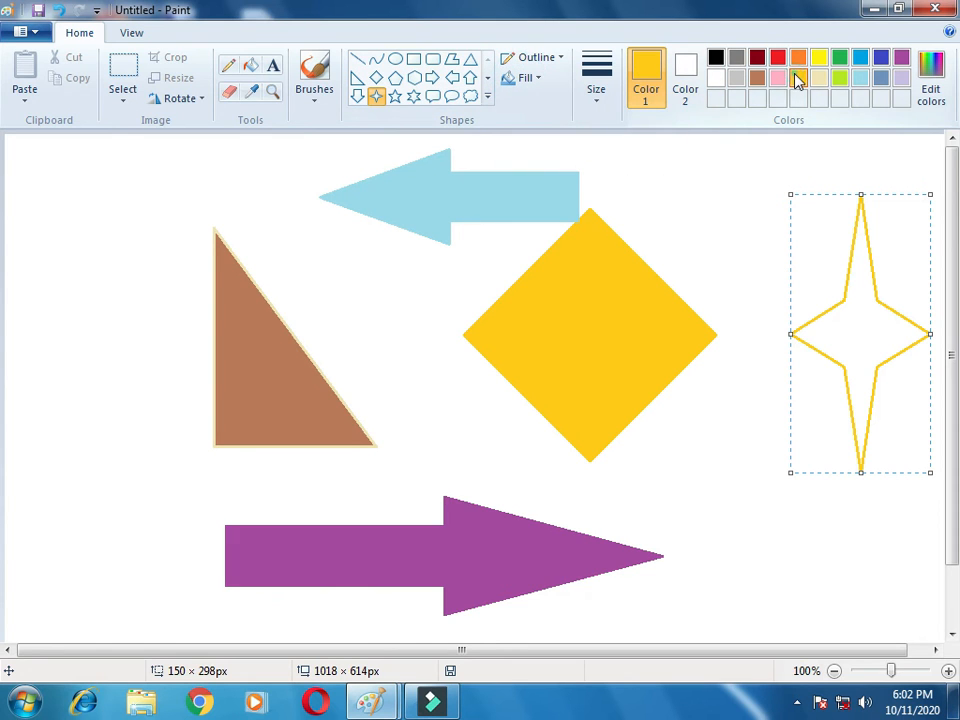
left_click(864, 319)
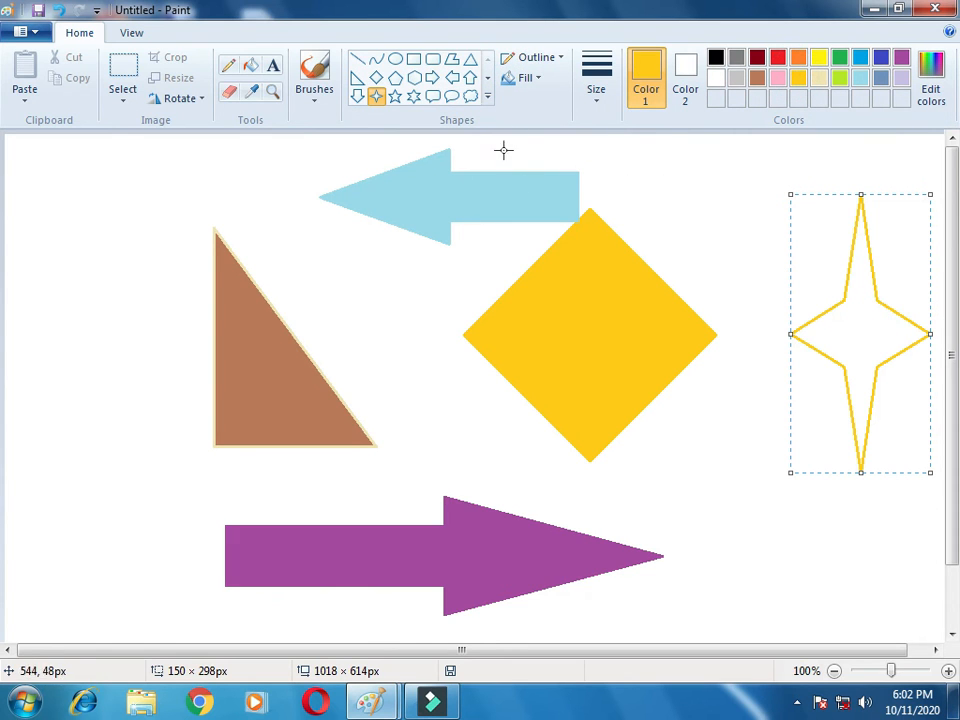
left_click(521, 79)
left_click(514, 100)
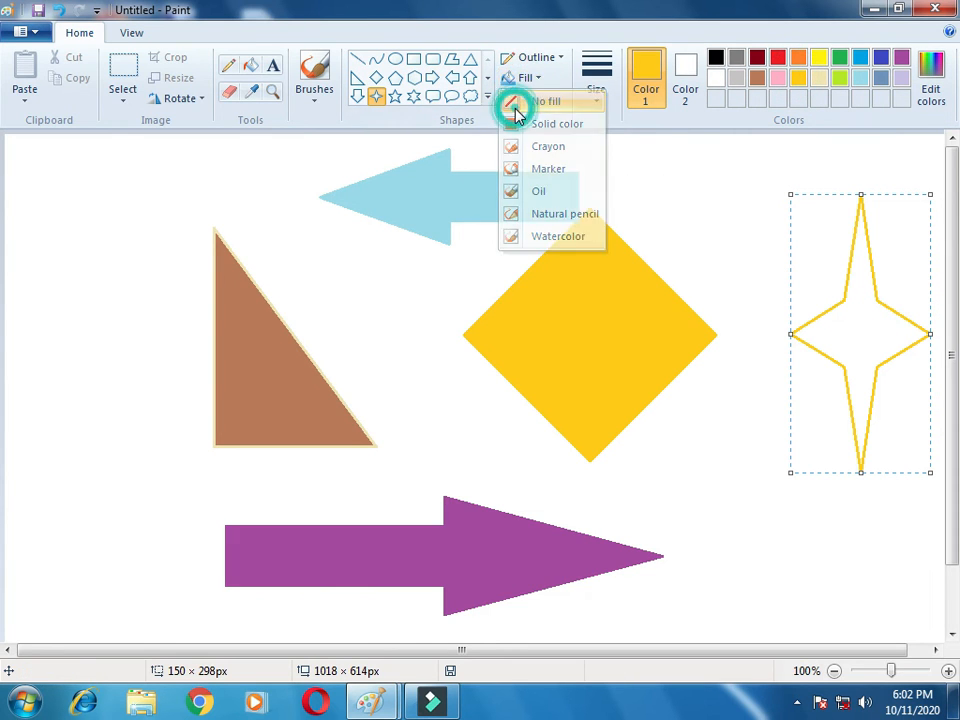
left_click(514, 80)
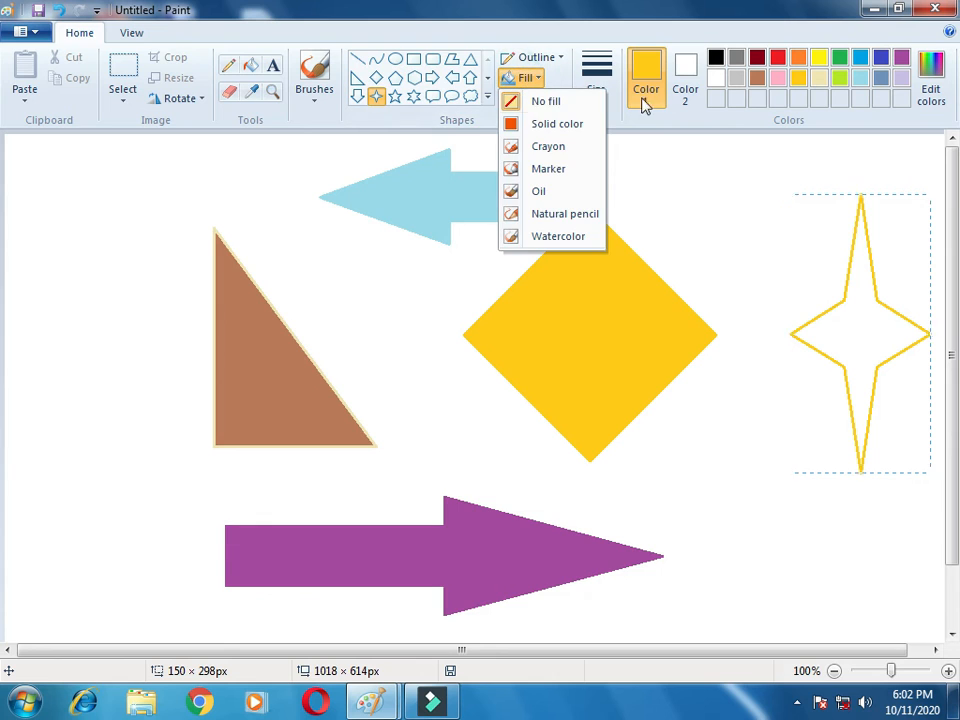
left_click(724, 82)
left_click(527, 79)
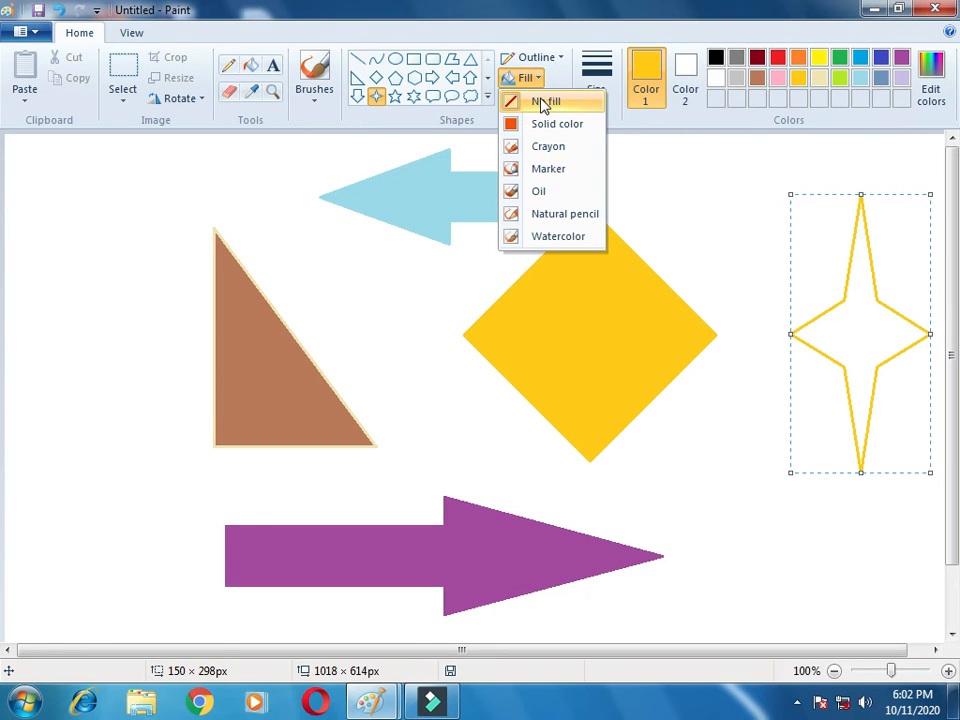
left_click(541, 124)
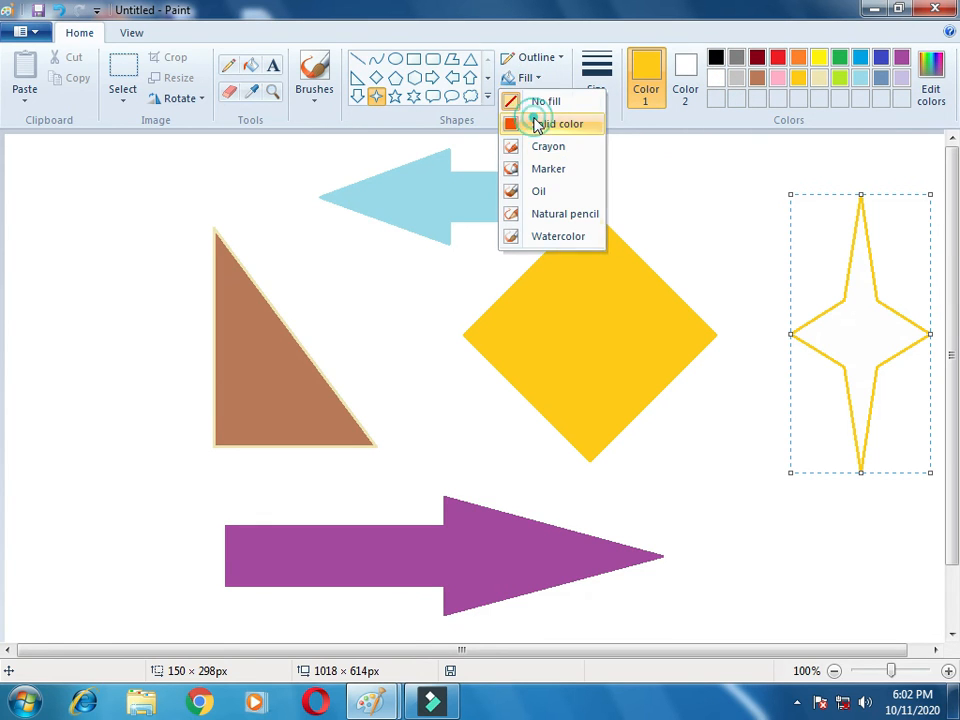
Step: Fill the star with gold using the Fill tool
left_click(864, 329)
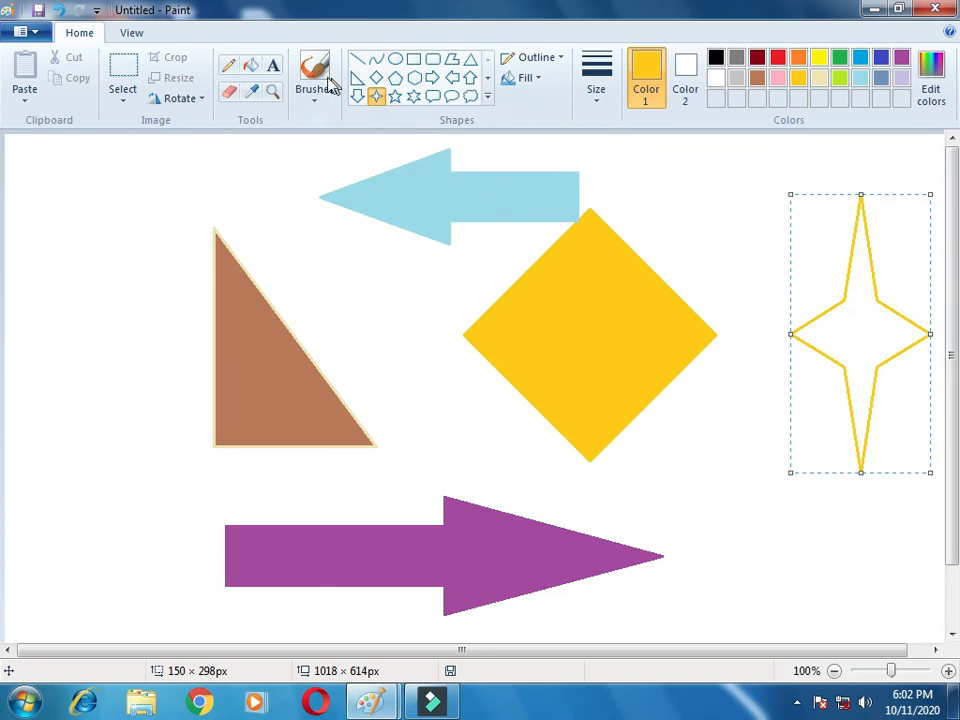
left_click(251, 65)
left_click(868, 366)
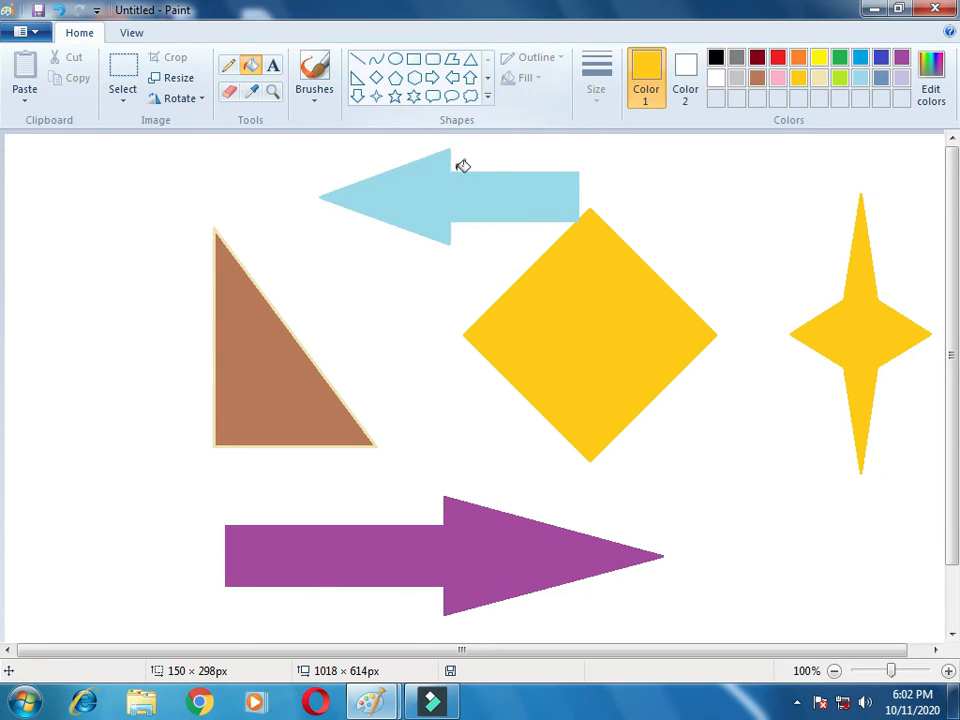
Step: Select all the shapes on the canvas and delete them
left_click(487, 98)
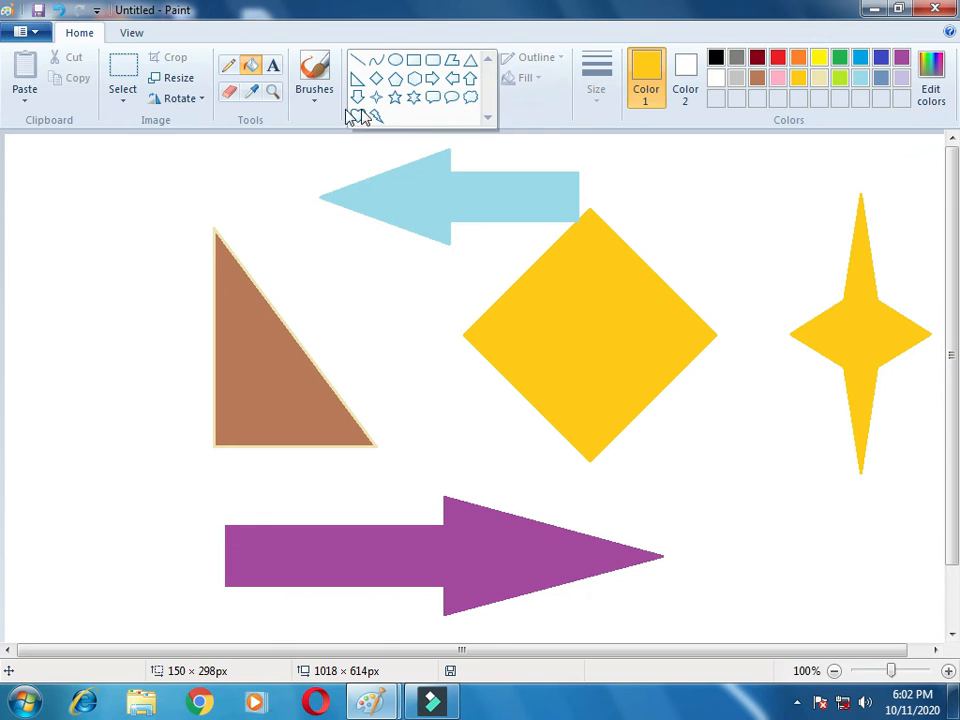
left_click(128, 108)
left_click(112, 140)
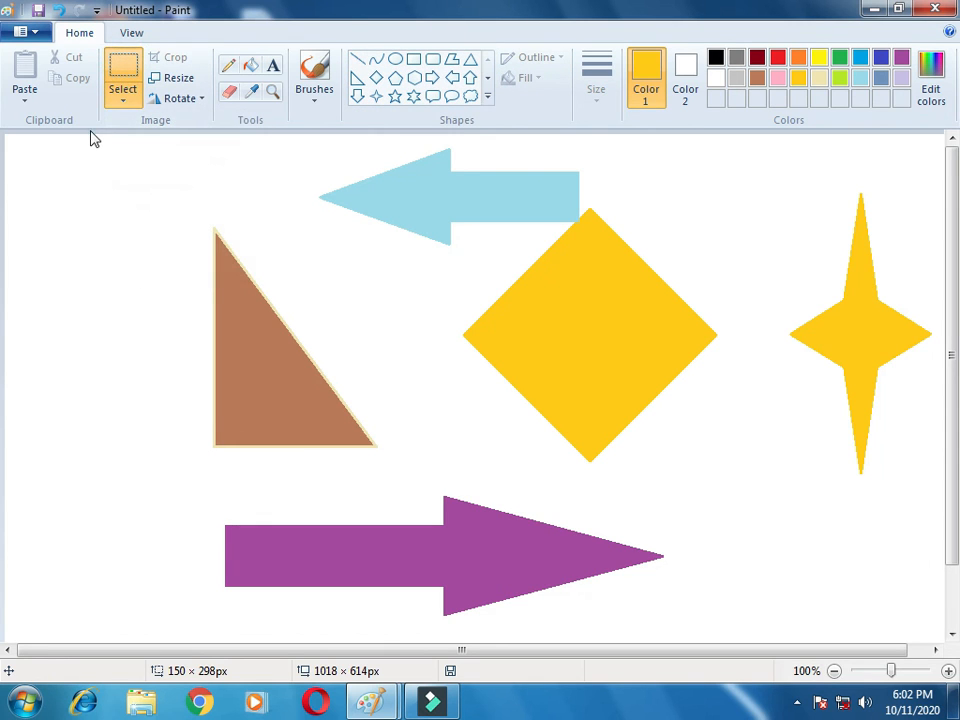
left_click_drag(91, 142, 936, 640)
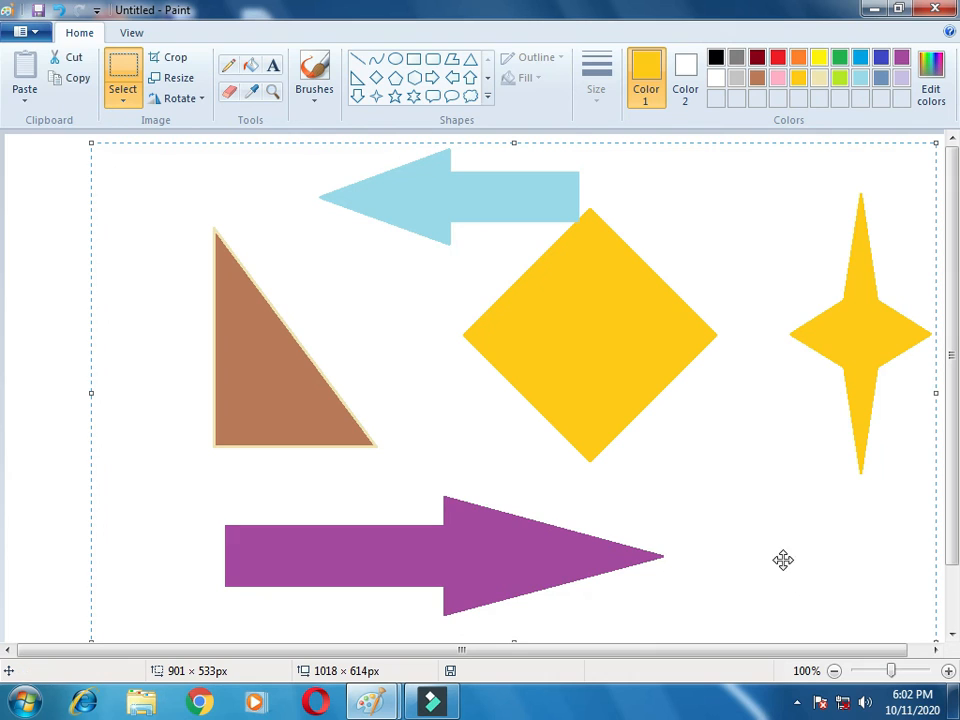
key("Delete")
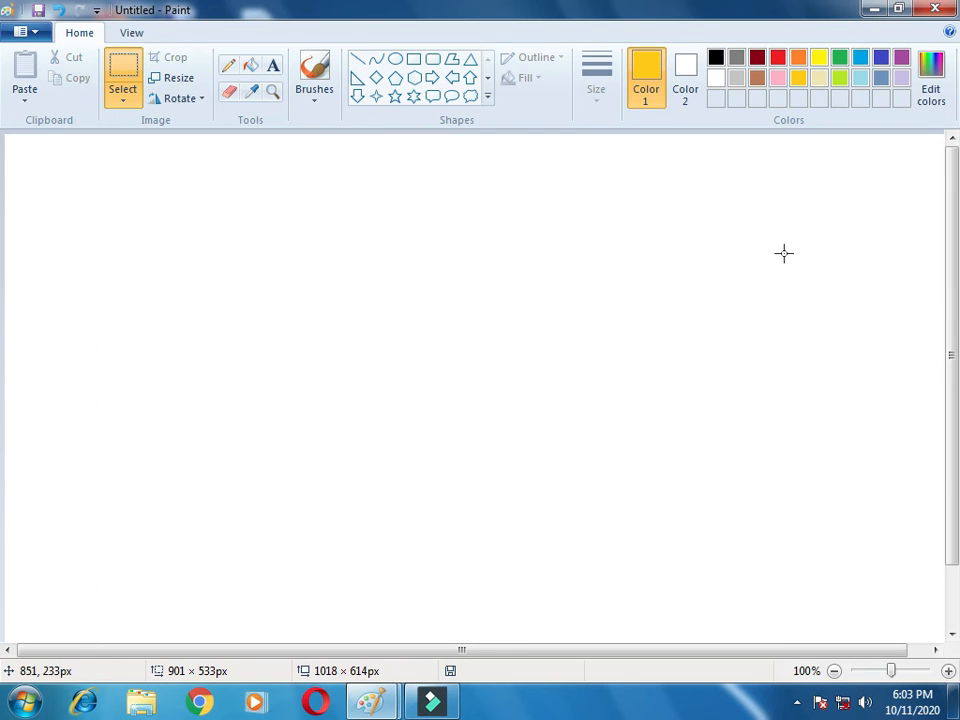
Step: Draw a rounded rectangular callout about 316 × 128 px with a pink outline
left_click(432, 101)
left_click_drag(109, 229, 406, 348)
left_click(781, 80)
Step: Fill the rounded rectangular callout with cream using the Fill tool
left_click(251, 65)
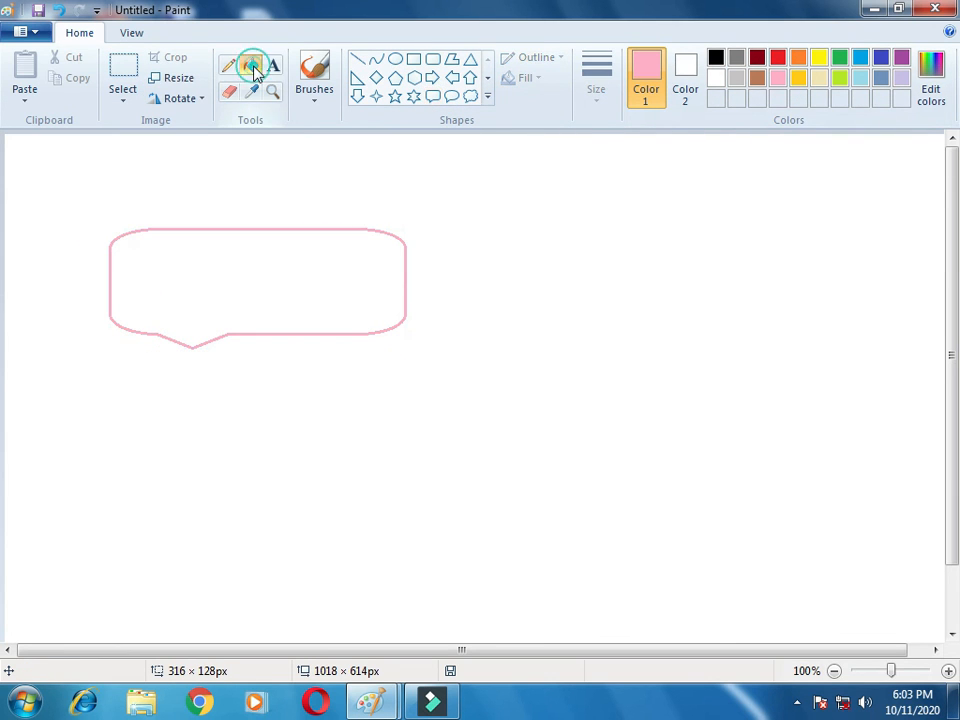
left_click(819, 78)
left_click(250, 265)
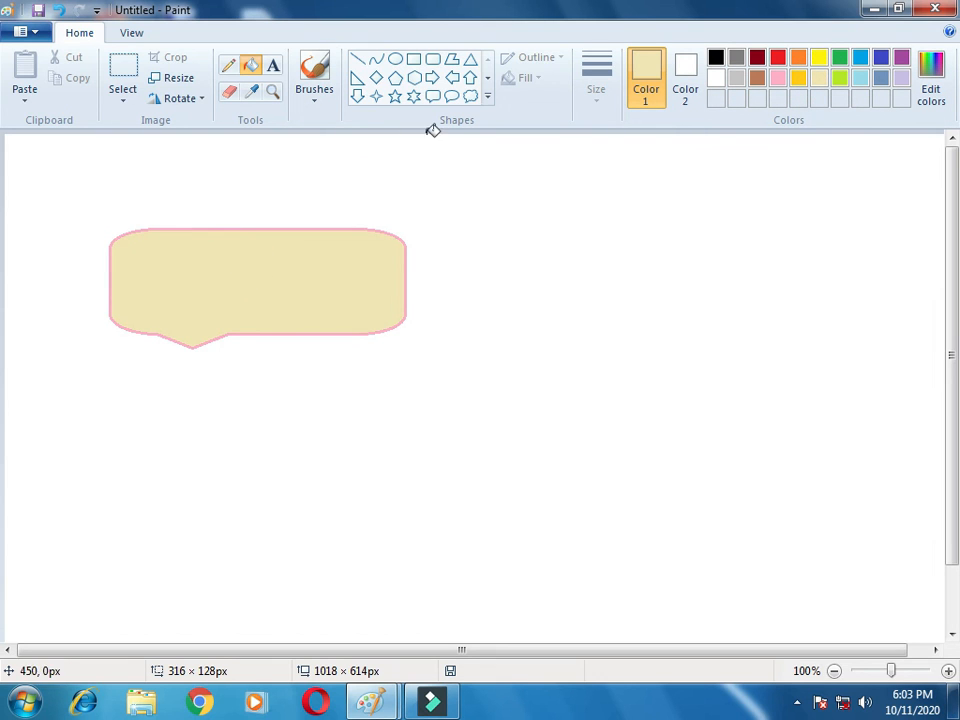
Step: Draw a cloud callout about 287 × 299 px beside the first callout and fill it with yellow
left_click(471, 97)
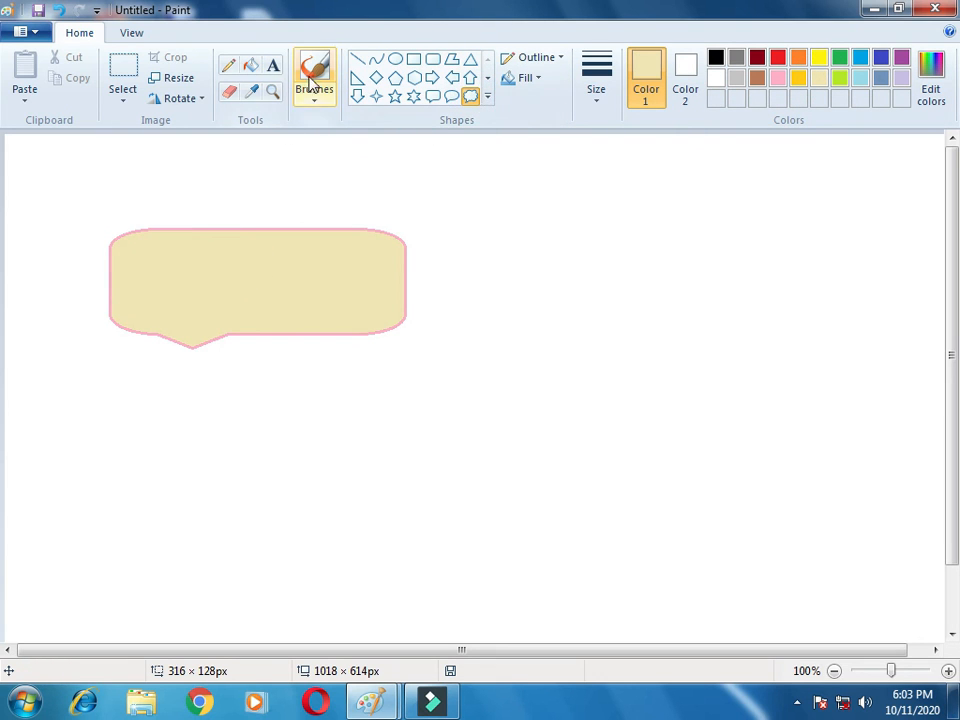
mouse_move(537, 280)
left_mouse_down()
mouse_move(814, 561)
mouse_move(806, 558)
left_mouse_up()
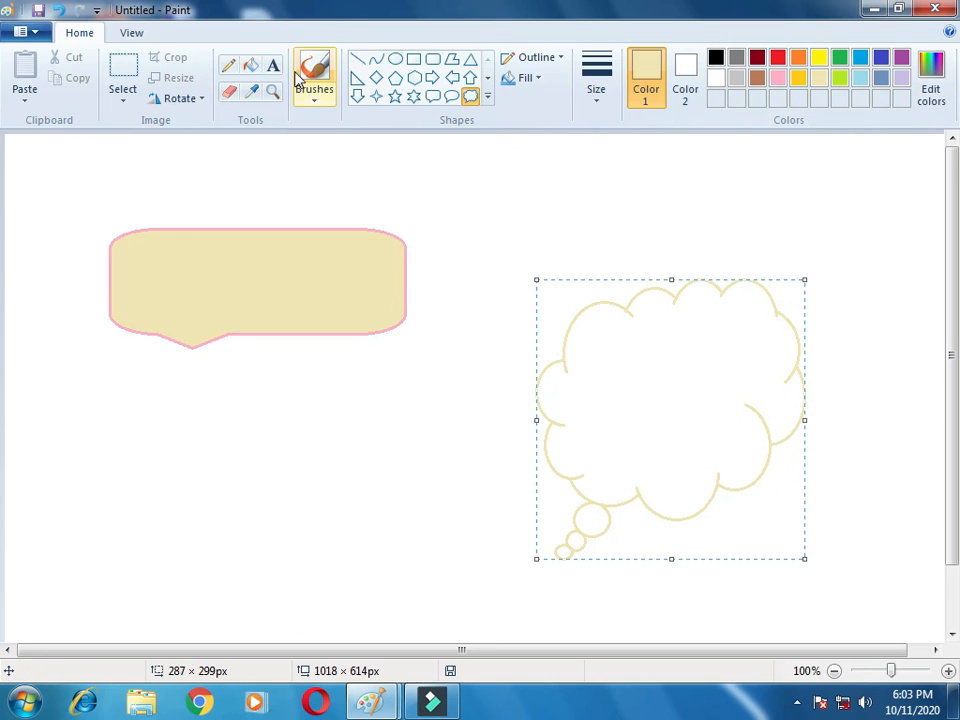
left_click(250, 68)
left_click(819, 57)
left_click(697, 372)
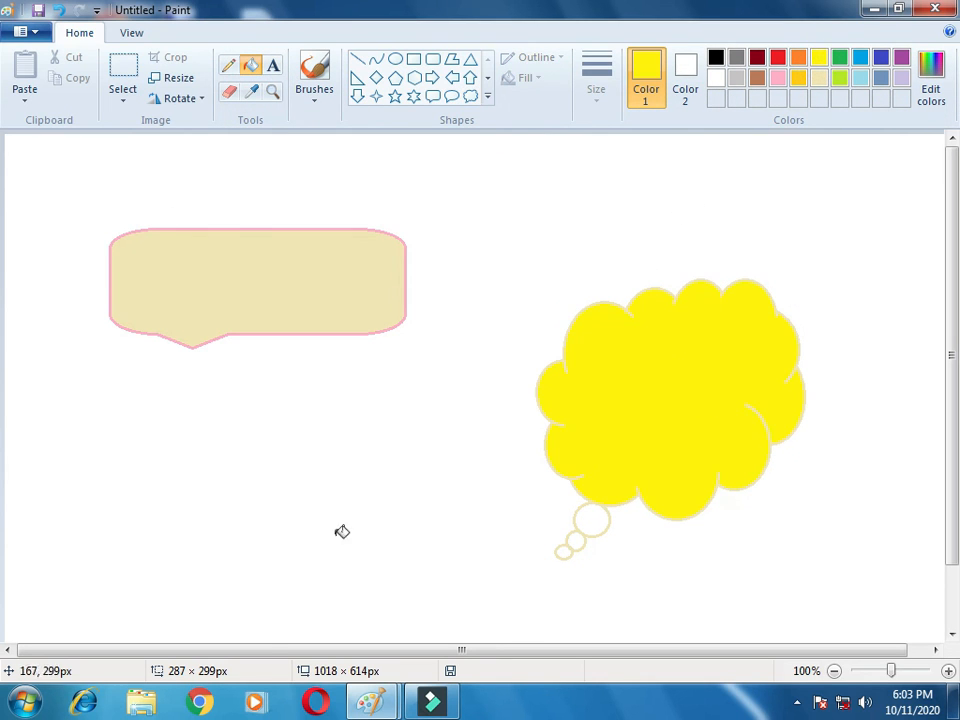